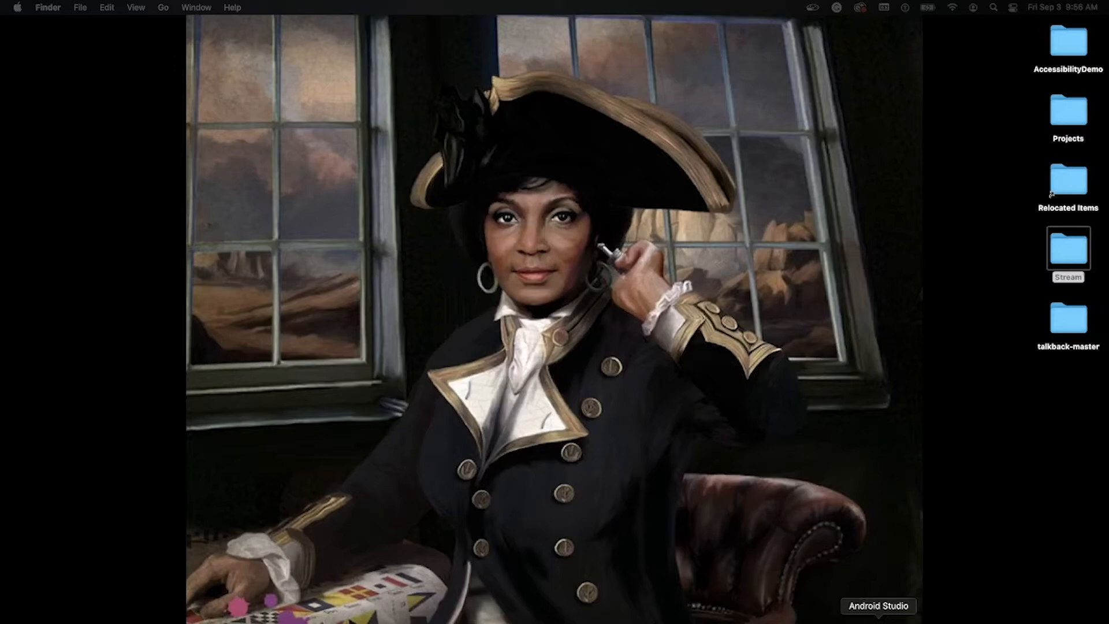
Step: Switch to Android Studio and start a new phone and tablet project from the Empty Activity template
{"action": "left_click", "coordinate": [878, 622]}
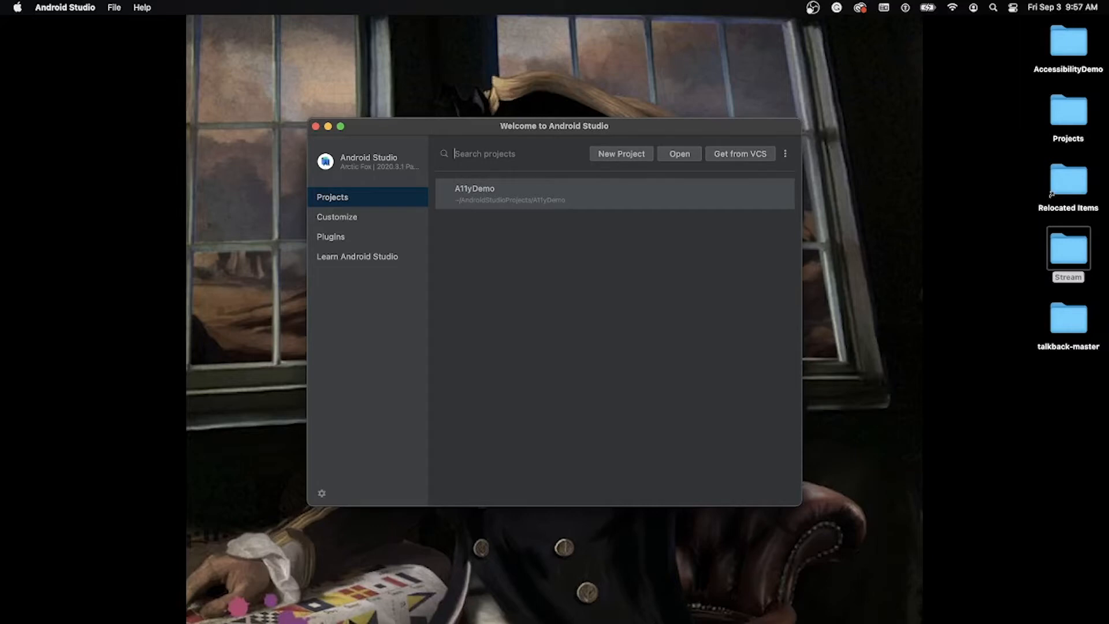
{"action": "left_click", "coordinate": [621, 153]}
{"action": "left_click", "coordinate": [624, 159]}
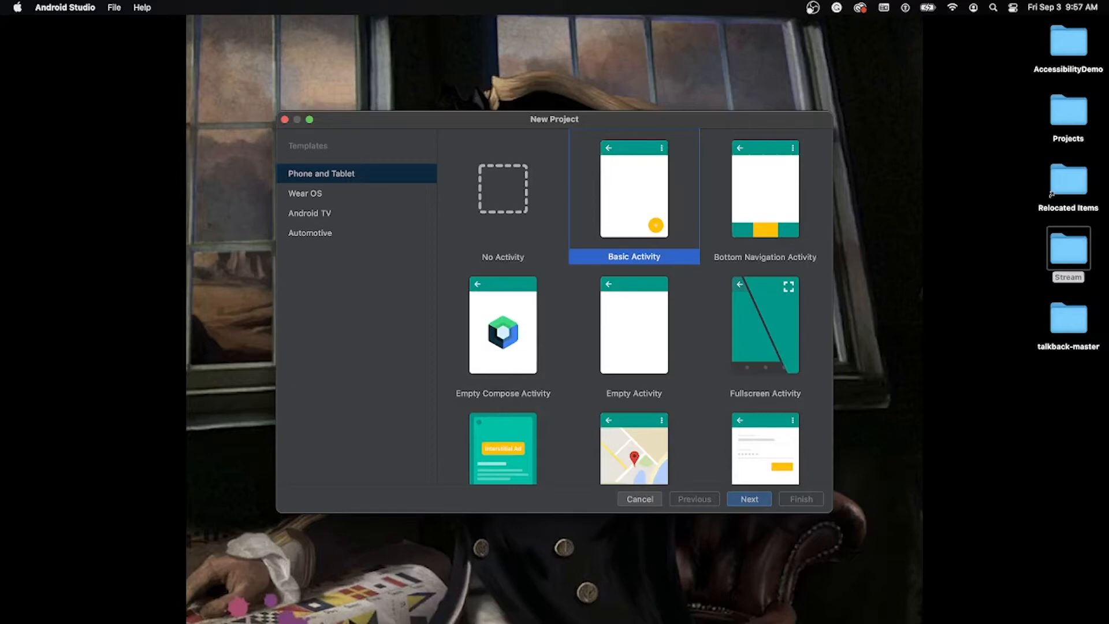
{"action": "left_click", "coordinate": [634, 332]}
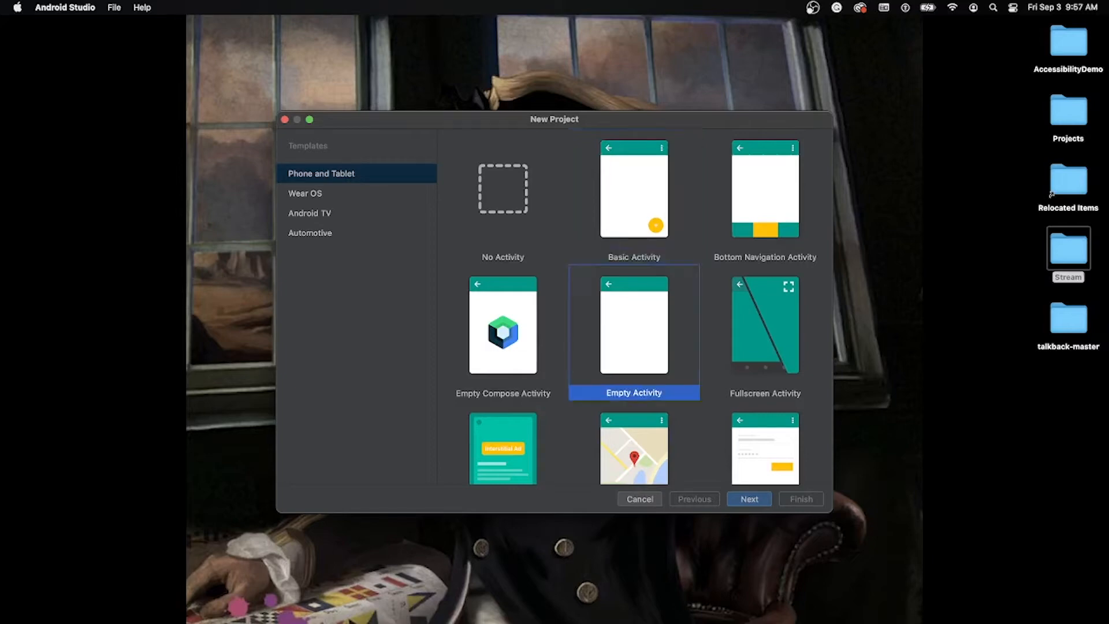
{"action": "key", "text": "Return"}
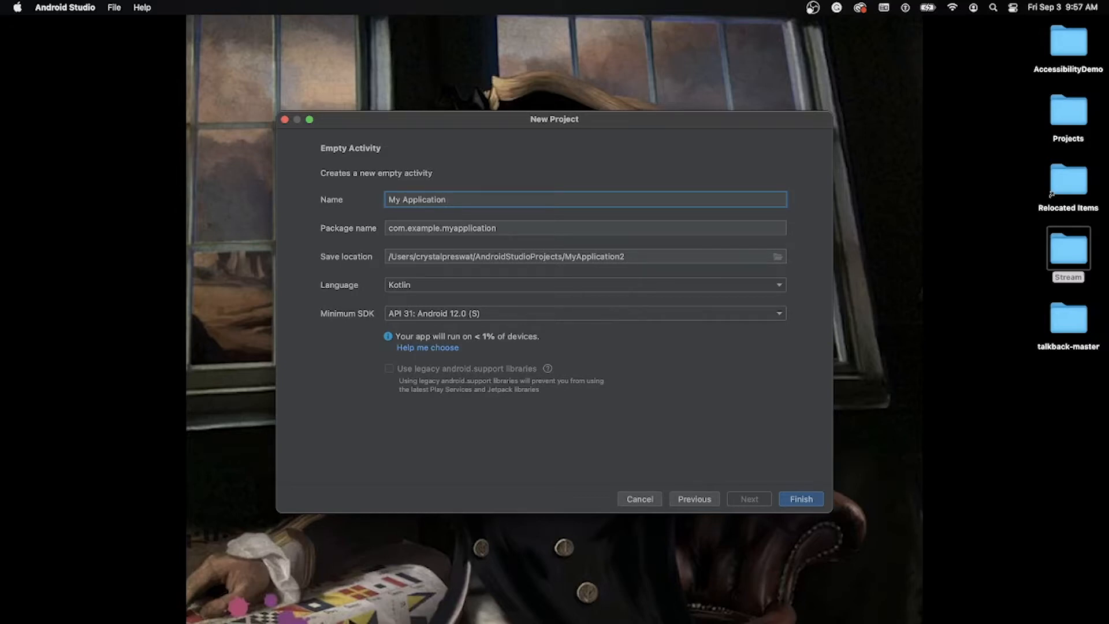
Step: Look through the minimum SDK levels and keep API 31: Android 12.0 (S) for the new project
{"action": "left_click", "coordinate": [779, 313]}
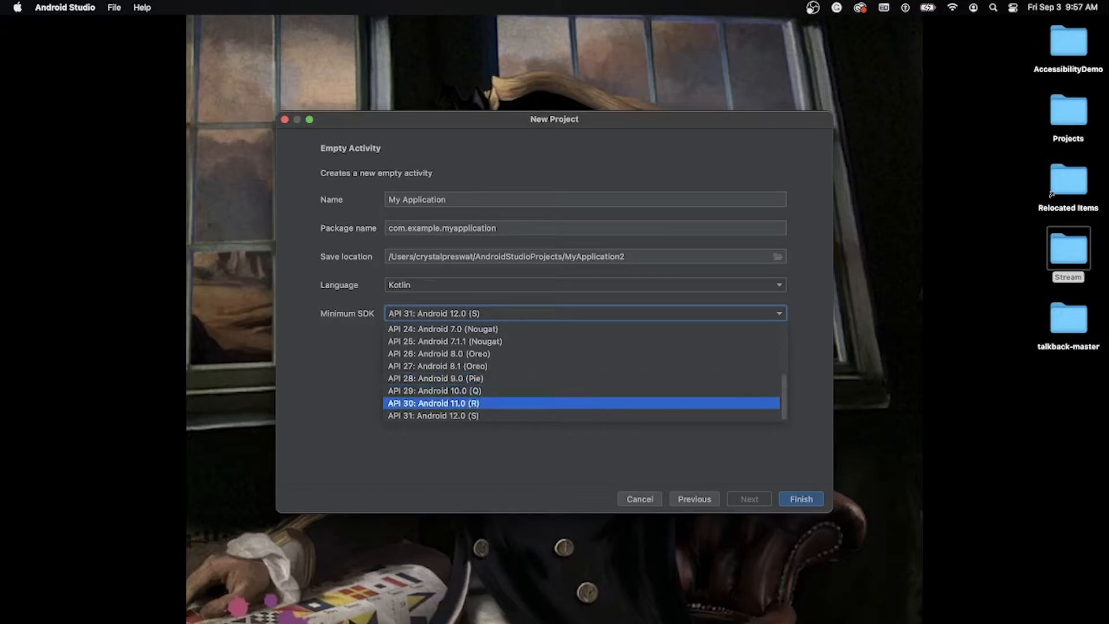
{"action": "scroll", "coordinate": [581, 403], "scroll_direction": "up", "scroll_amount": 4}
{"action": "scroll", "coordinate": [581, 403], "scroll_direction": "down", "scroll_amount": 4}
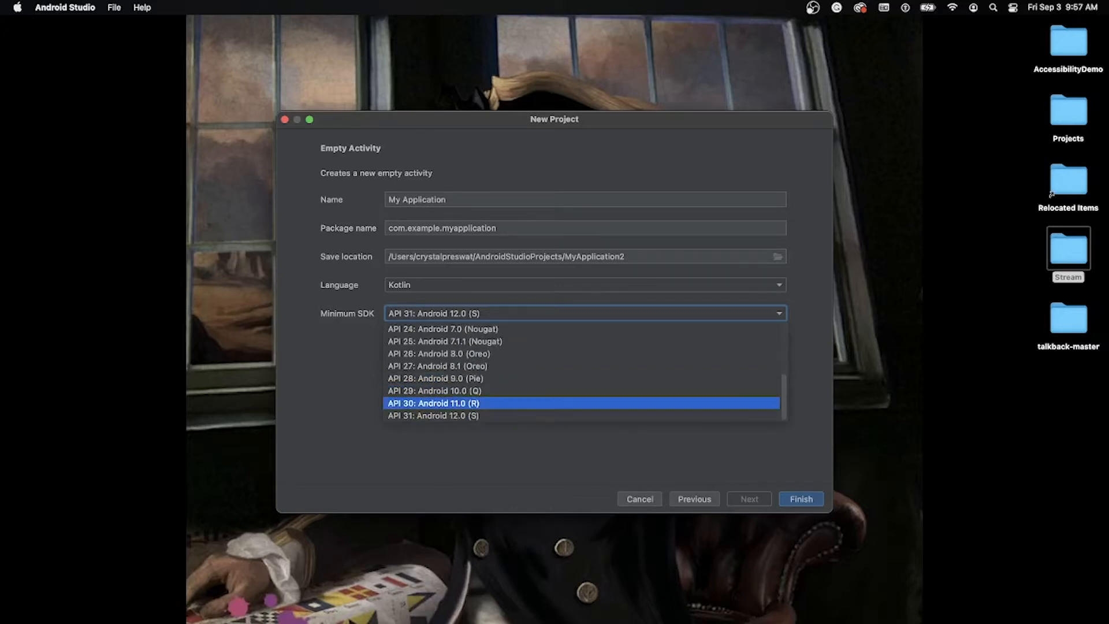
{"action": "key", "text": "Return"}
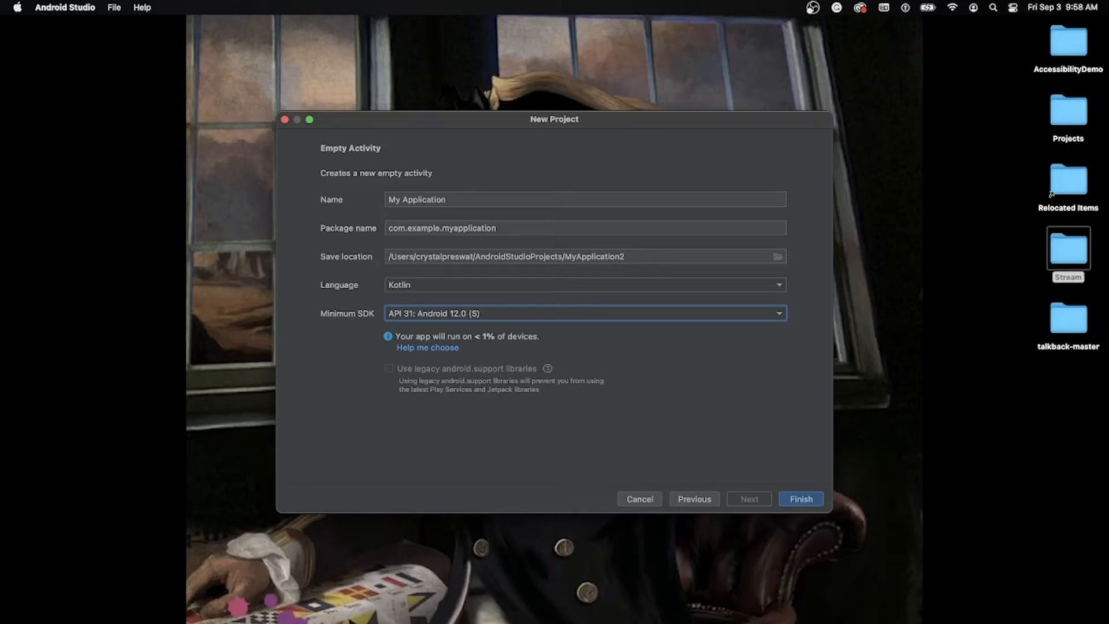
Step: Consult the Android API version distribution chart, close it, and finish creating the project with the current settings
{"action": "mouse_move", "coordinate": [547, 368]}
{"action": "left_click", "coordinate": [428, 347]}
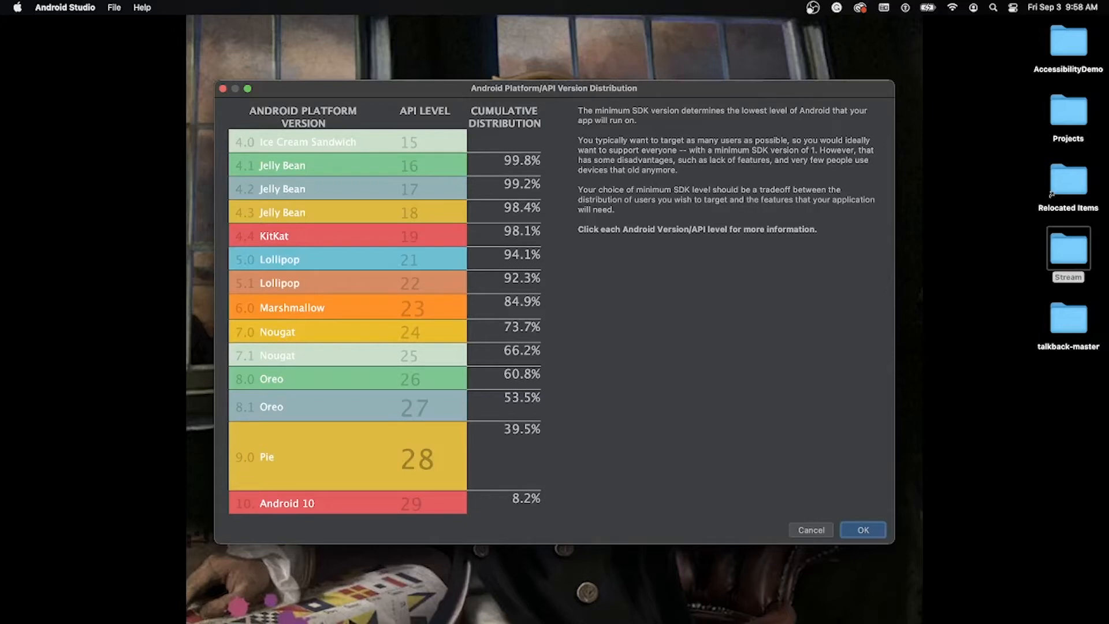
{"action": "key", "text": "Escape"}
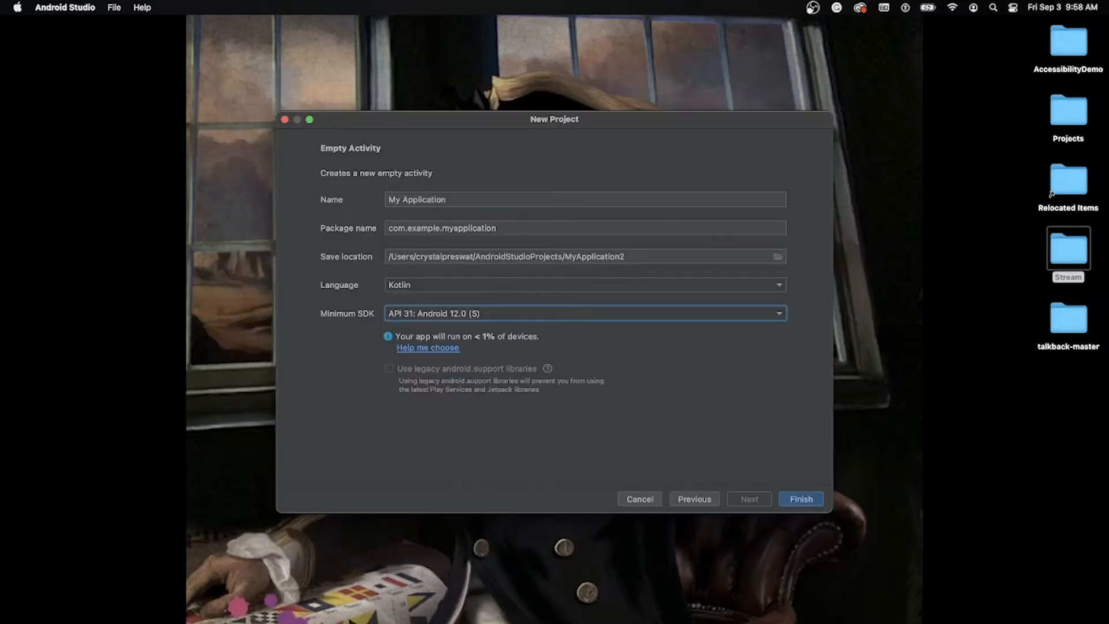
{"action": "key", "text": "Tab"}
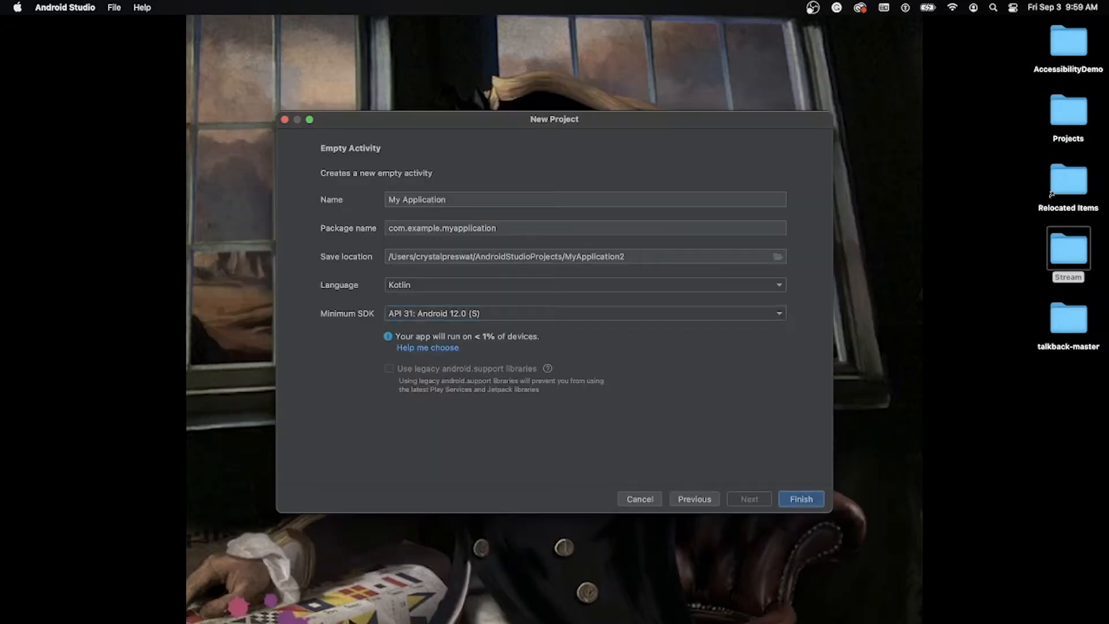
{"action": "key", "text": "Return"}
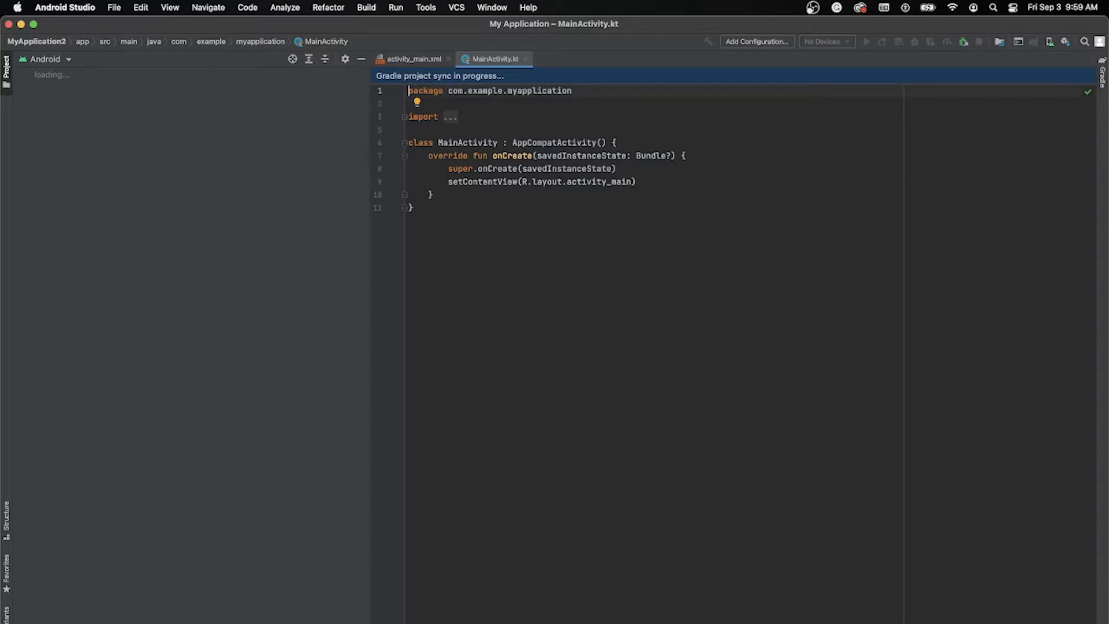
Step: Open the SDK Manager, review the available SDK platforms, and mark Android 9.0 (Pie) for installation
{"action": "left_click", "coordinate": [426, 7]}
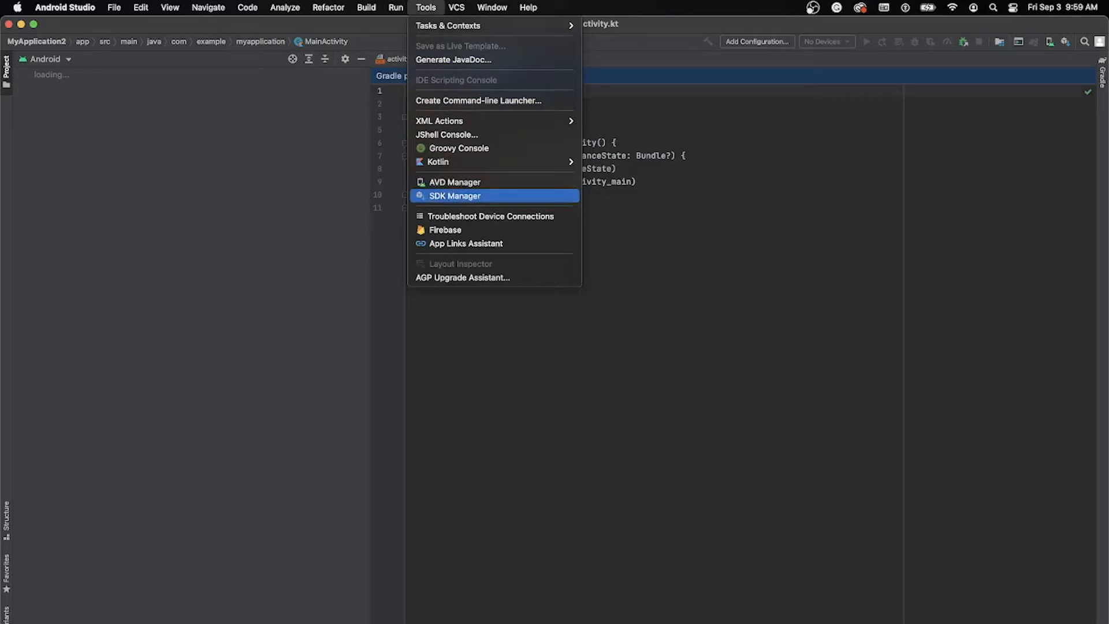
{"action": "left_click", "coordinate": [455, 196]}
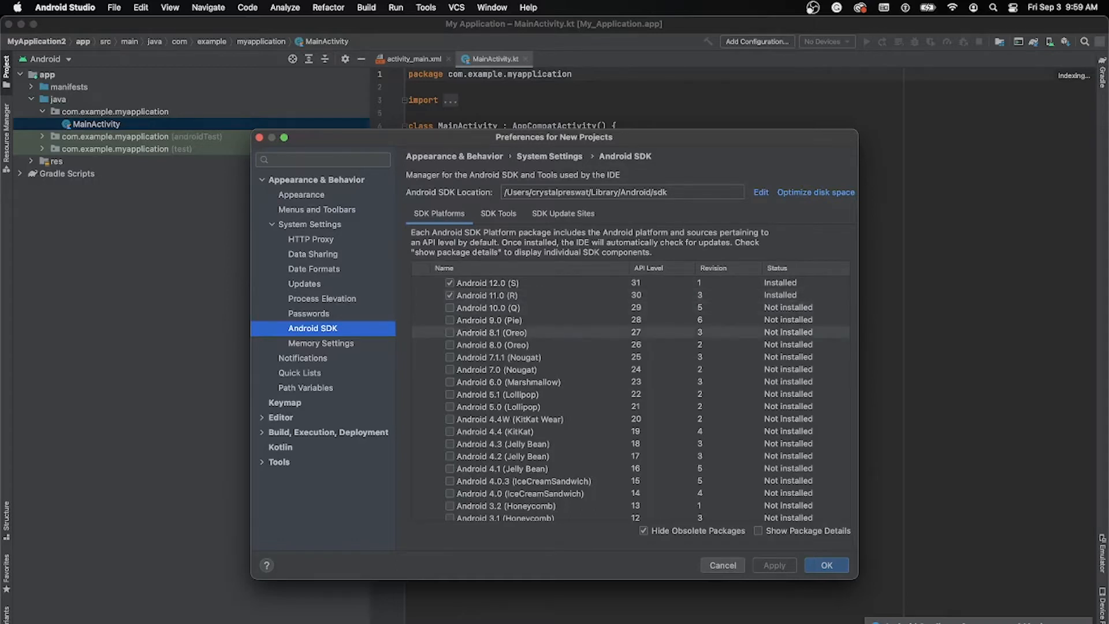
{"action": "scroll", "coordinate": [578, 332], "scroll_direction": "down", "scroll_amount": 5}
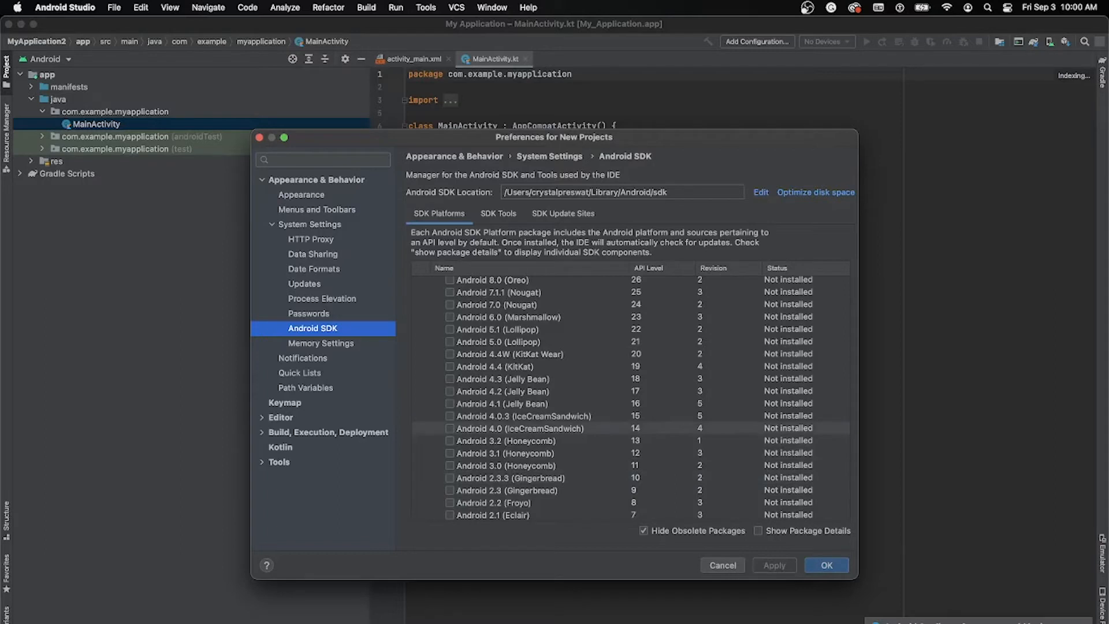
{"action": "scroll", "coordinate": [577, 398], "scroll_direction": "up", "scroll_amount": 3}
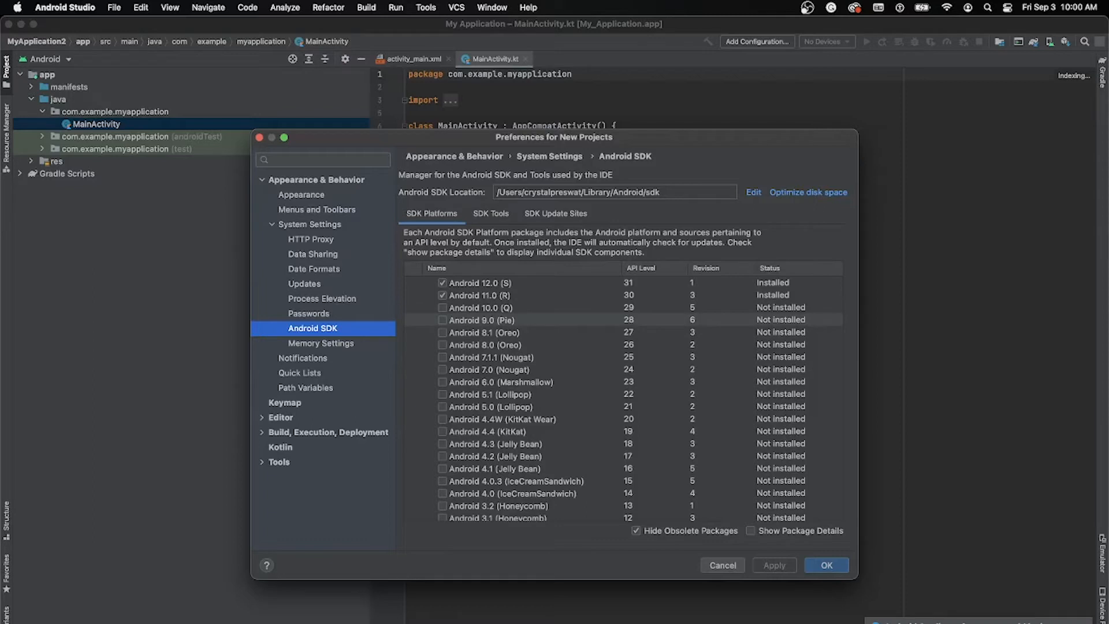
{"action": "left_click", "coordinate": [443, 320]}
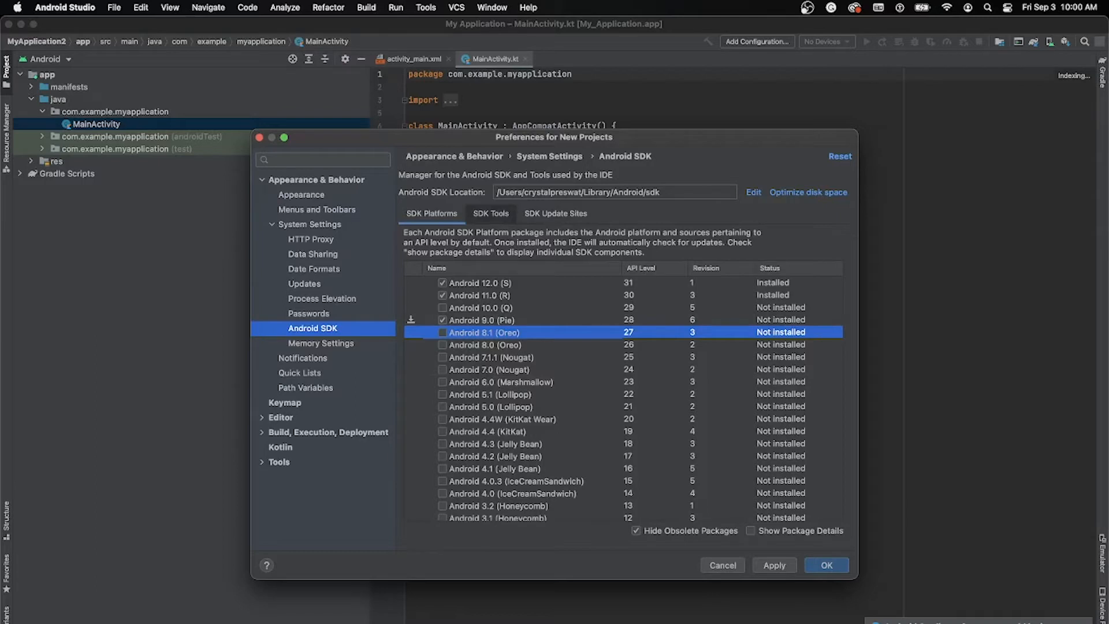
Step: Examine the available SDK developer tools and the older Android versions in the SDK platform list
{"action": "left_click", "coordinate": [490, 213]}
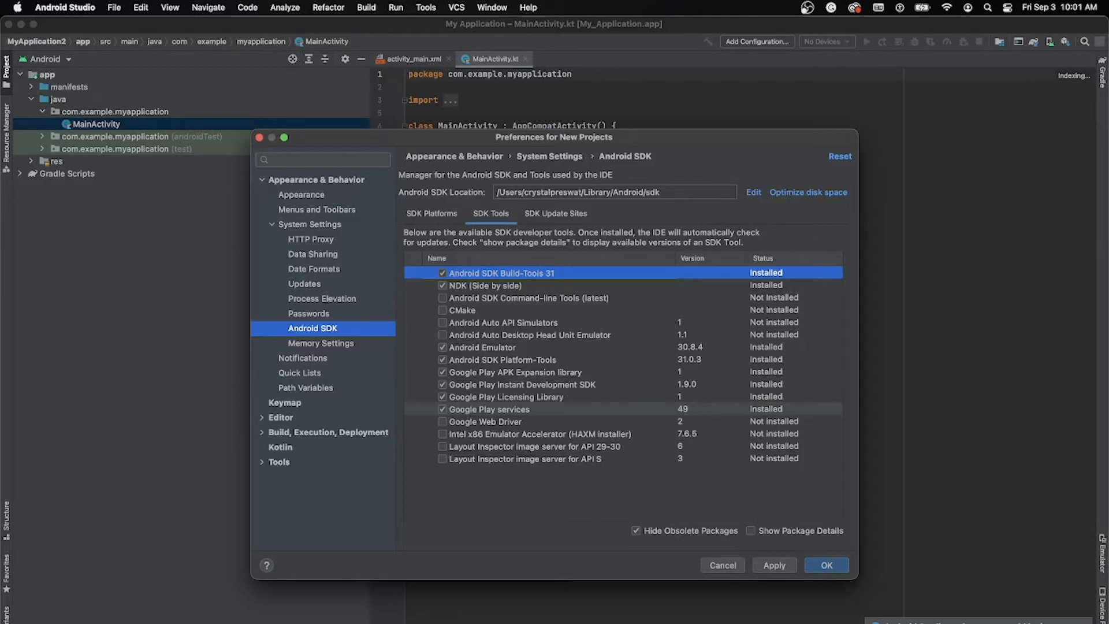
{"action": "left_click", "coordinate": [431, 213]}
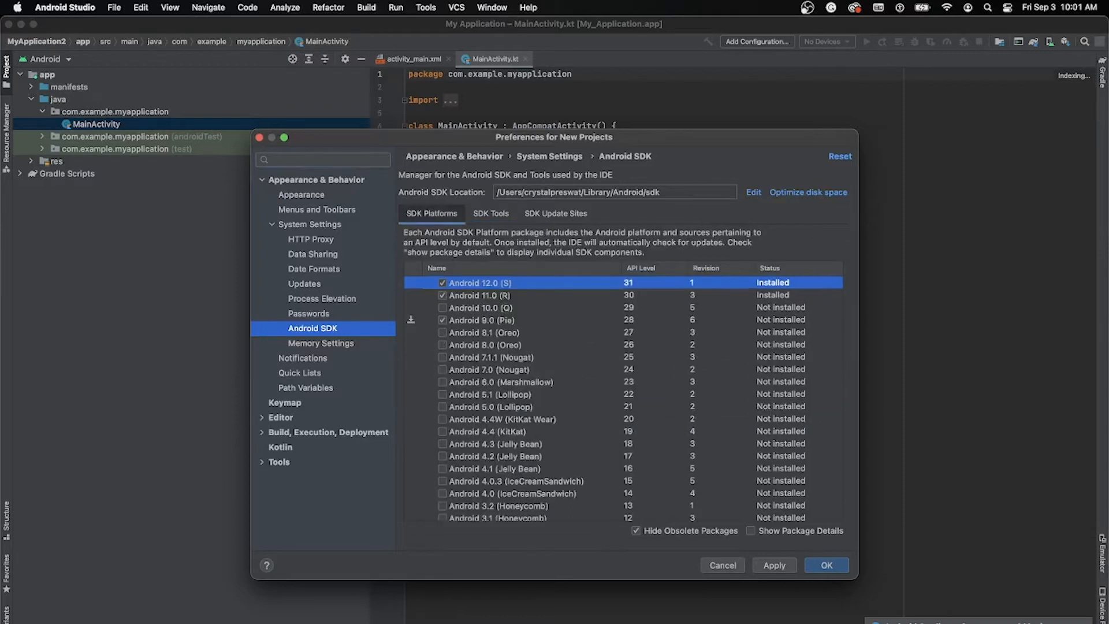
{"action": "scroll", "coordinate": [627, 398], "scroll_direction": "down", "scroll_amount": 3}
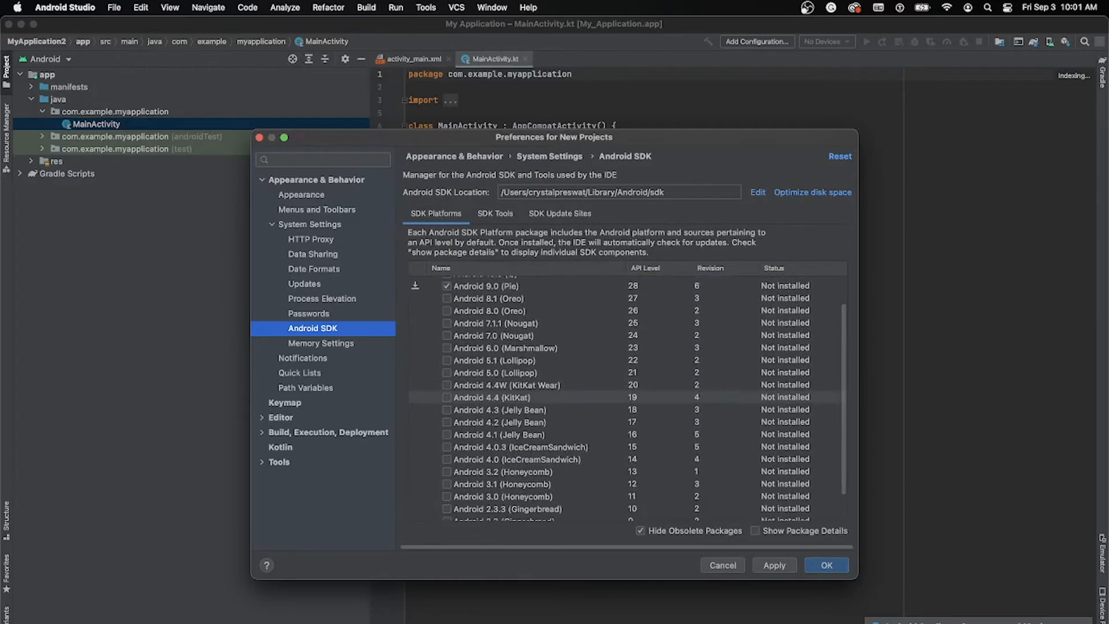
{"action": "scroll", "coordinate": [629, 398], "scroll_direction": "down", "scroll_amount": 2}
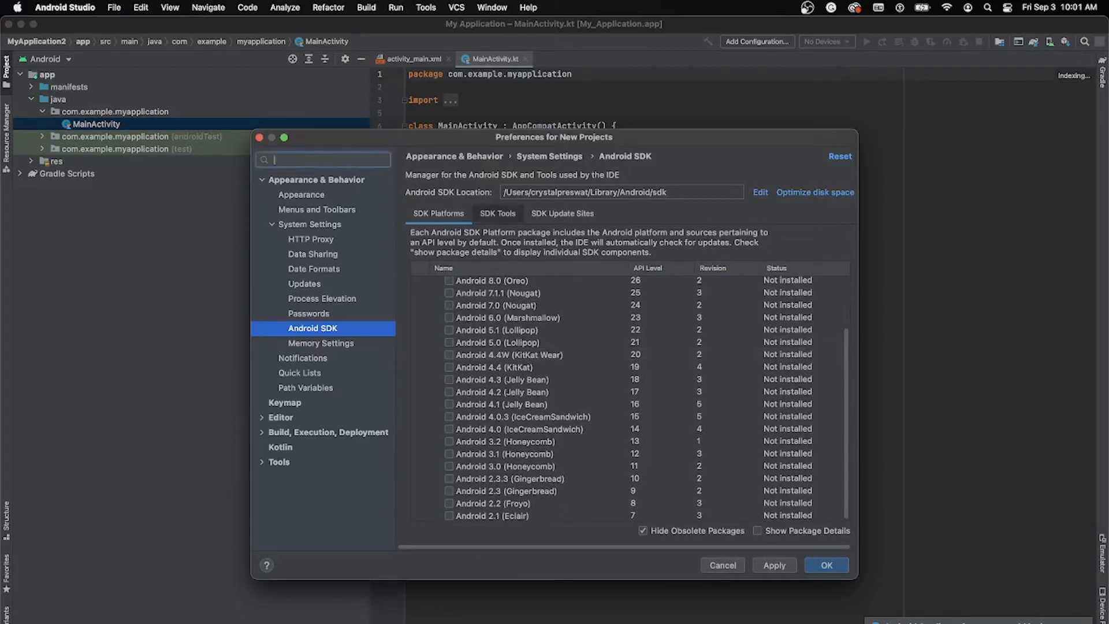
{"action": "left_click", "coordinate": [498, 213]}
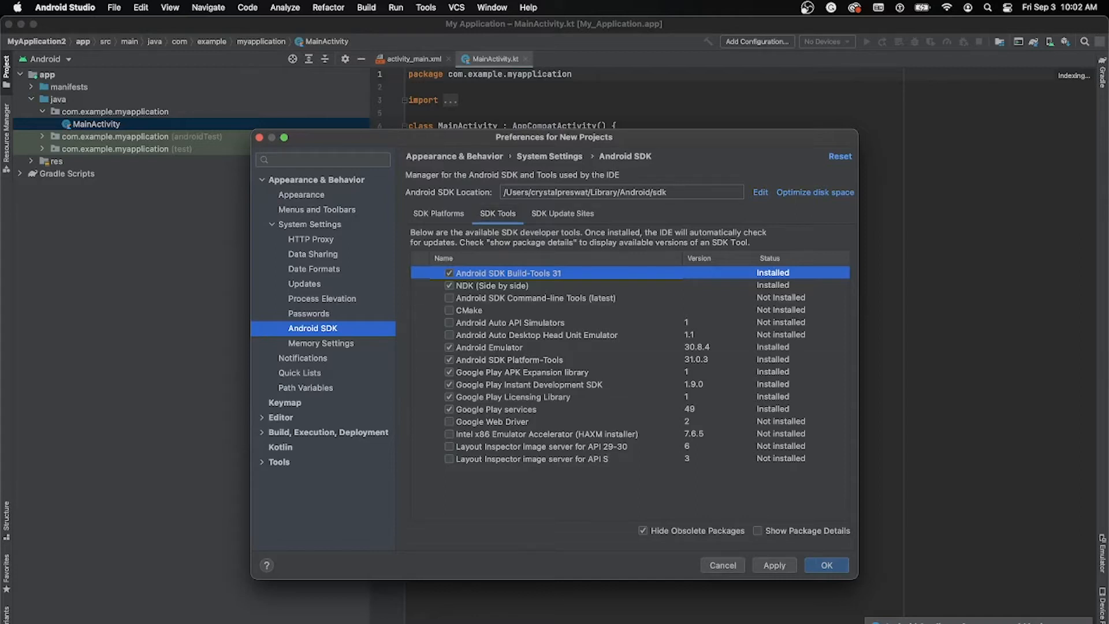
Step: Unmark the Android 9.0 (Pie) SDK platform and close the SDK preferences without applying changes
{"action": "left_click", "coordinate": [438, 214]}
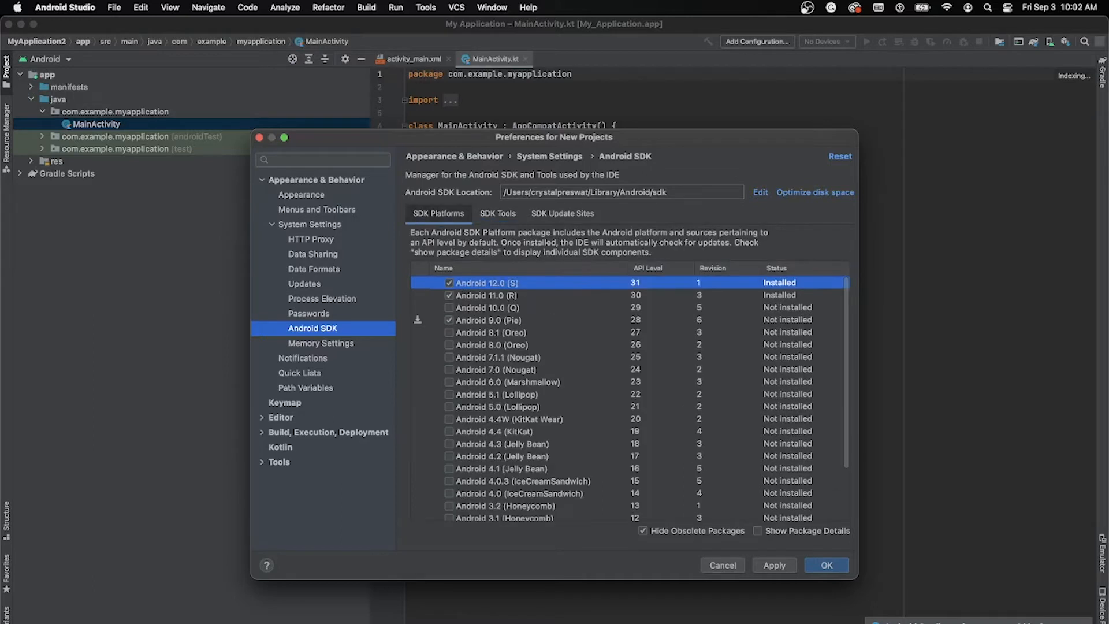
{"action": "left_click", "coordinate": [449, 320]}
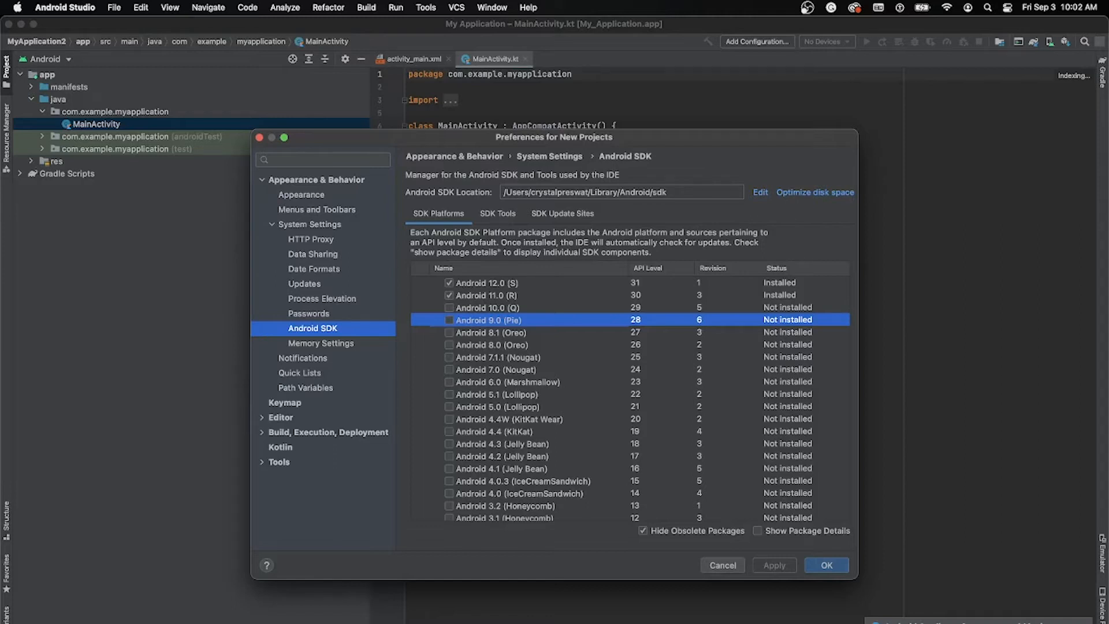
{"action": "key", "text": "Escape"}
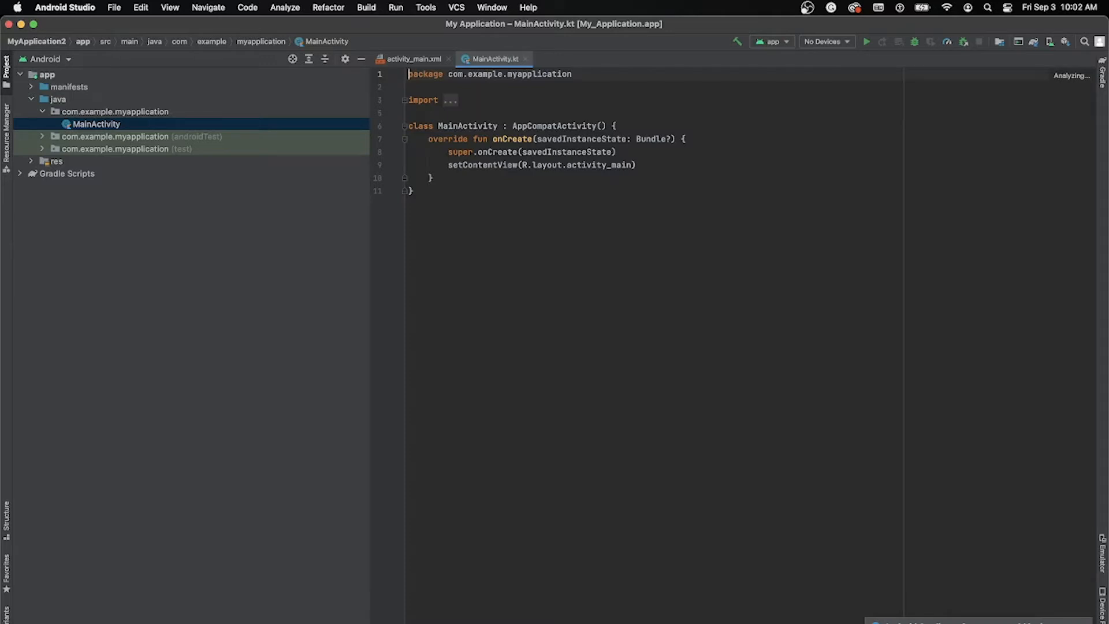
Step: Open the AVD Manager and start creating a virtual device based on the Pixel 4 phone
{"action": "left_click", "coordinate": [426, 7]}
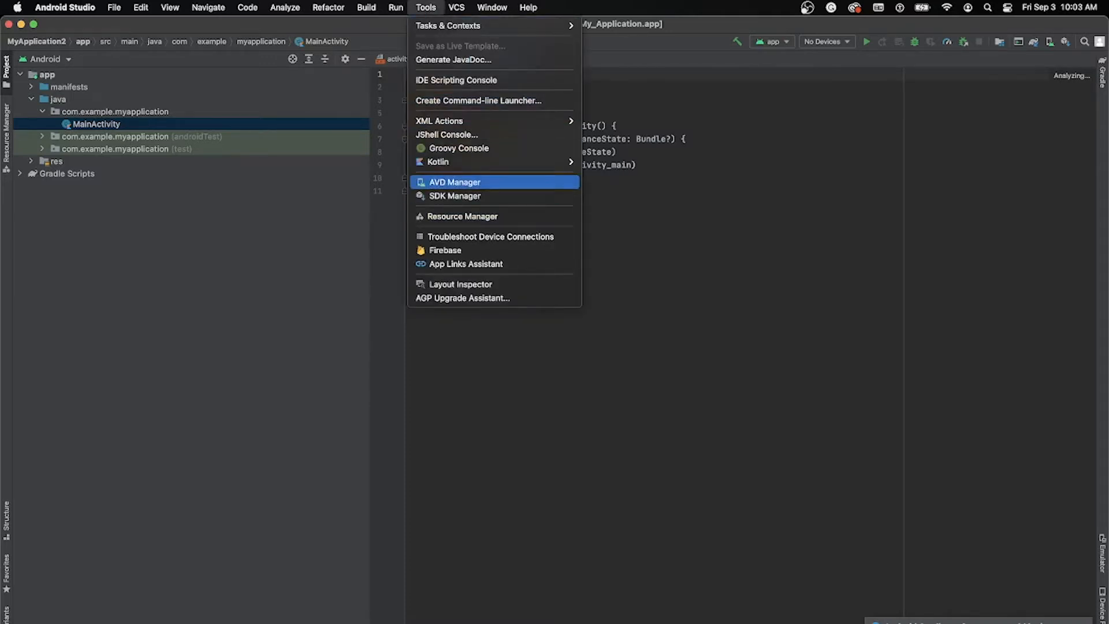
{"action": "left_click", "coordinate": [454, 182]}
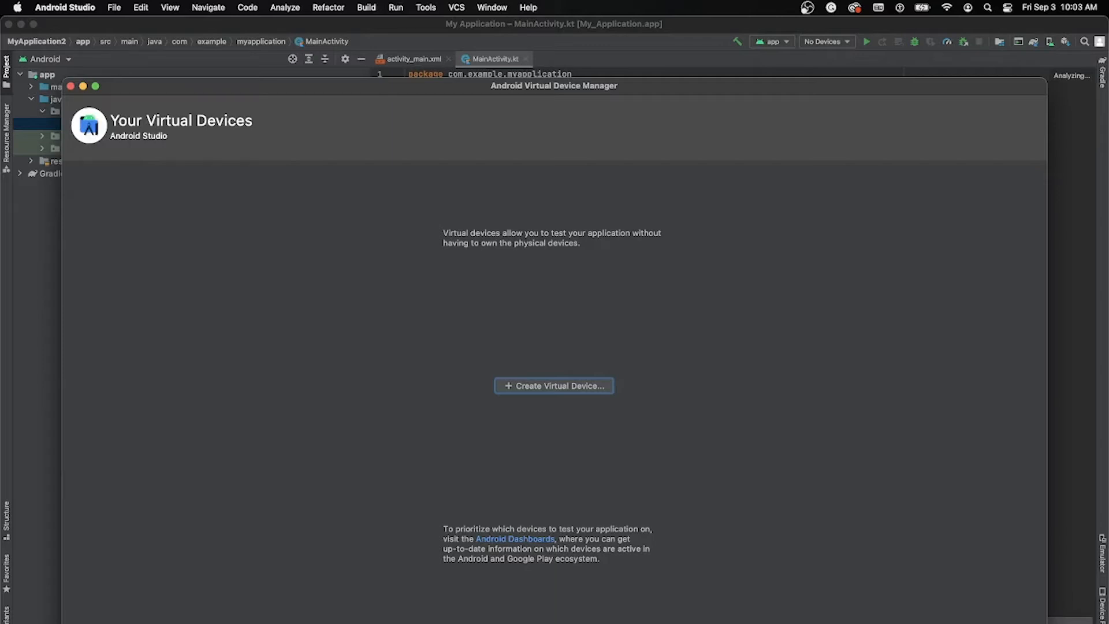
{"action": "left_click", "coordinate": [580, 386]}
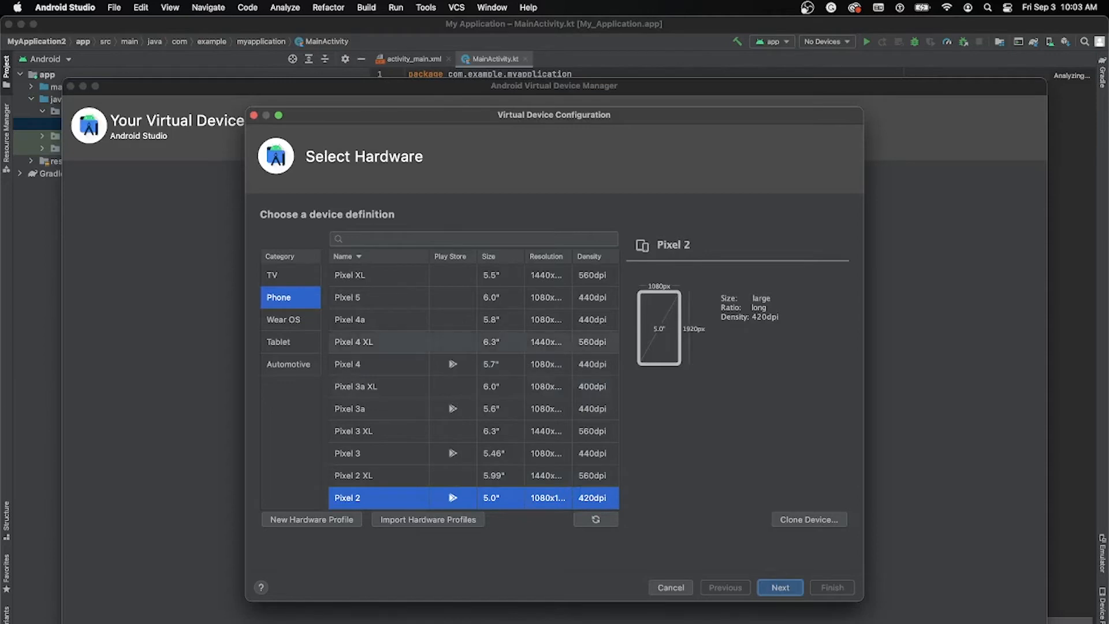
{"action": "left_click", "coordinate": [381, 363]}
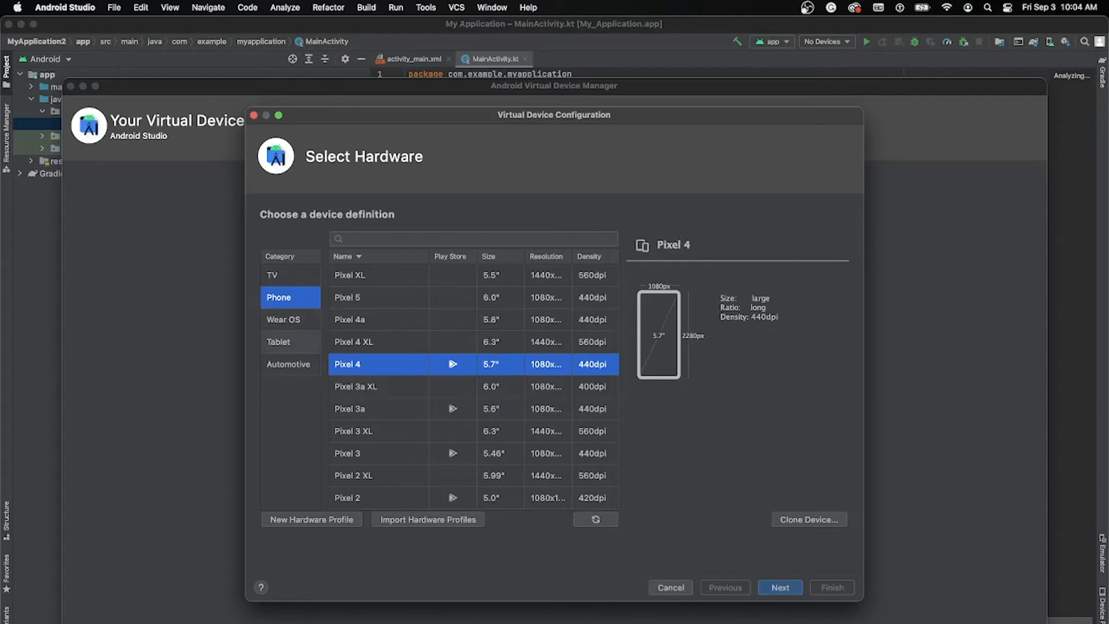
Step: Examine the device definitions offered in the Tablet, TV, Wear OS and Automotive hardware categories
{"action": "left_click", "coordinate": [290, 342]}
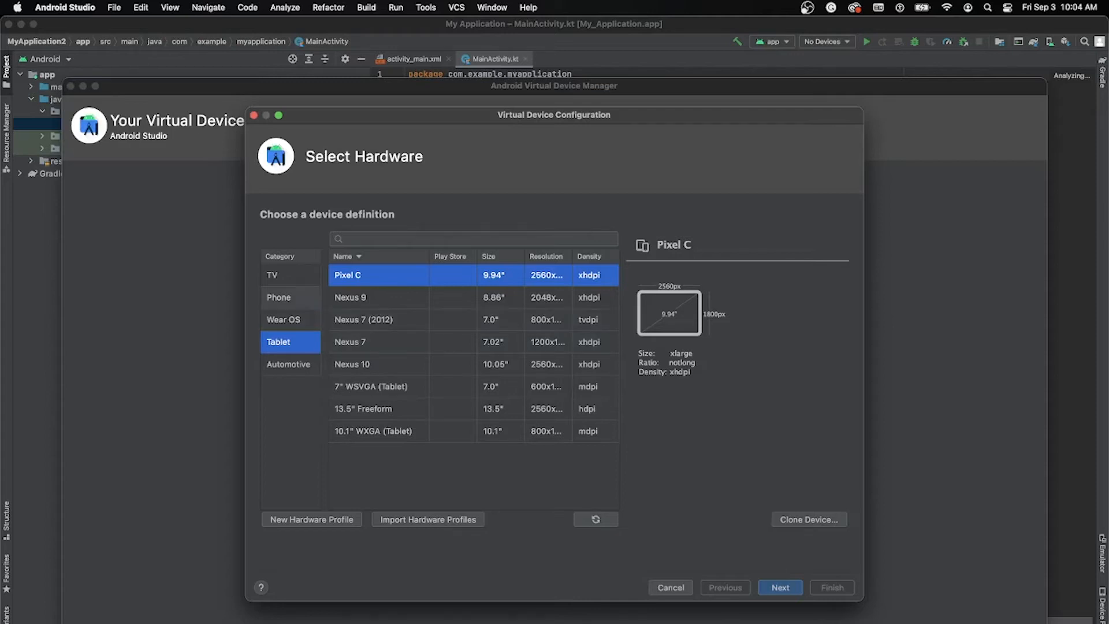
{"action": "left_click", "coordinate": [290, 296]}
{"action": "left_click", "coordinate": [291, 275]}
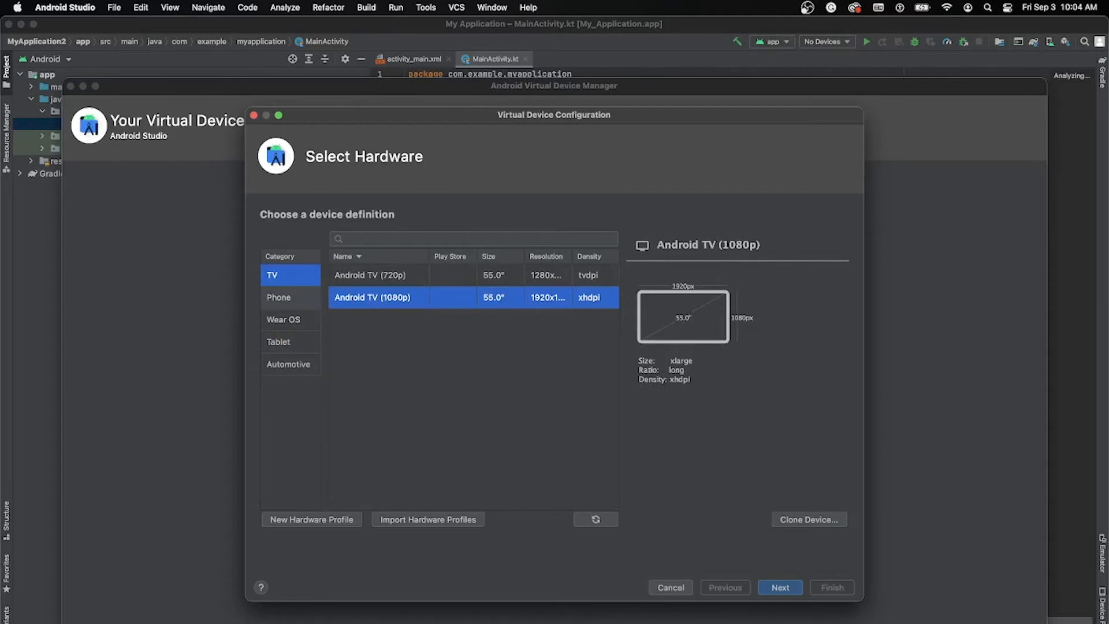
{"action": "left_click", "coordinate": [290, 297]}
{"action": "left_click", "coordinate": [291, 319]}
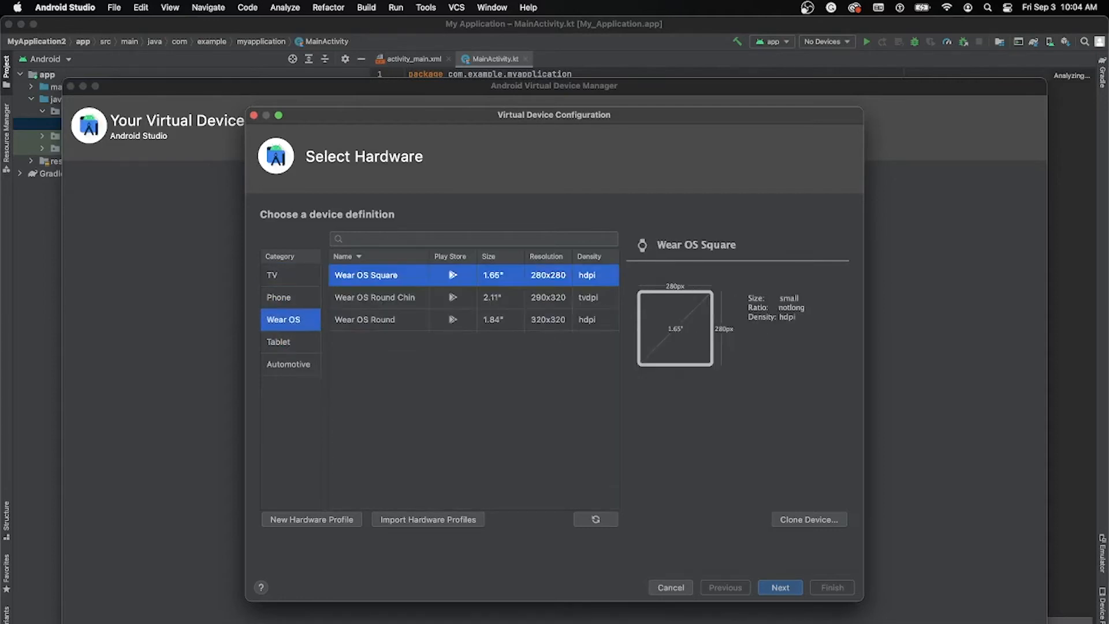
{"action": "left_click", "coordinate": [290, 364]}
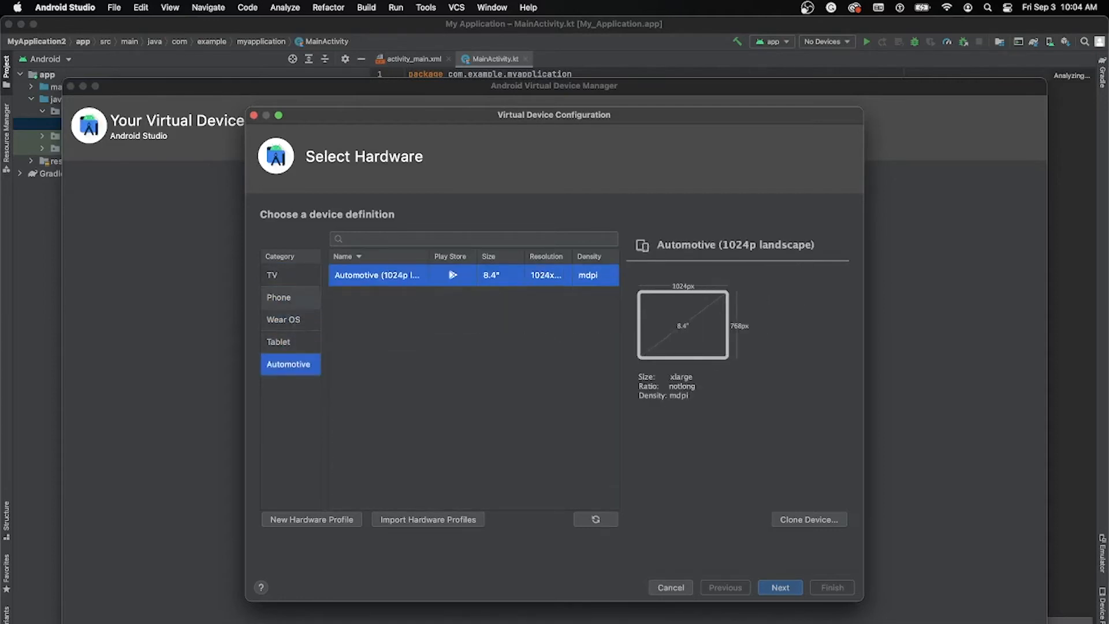
Step: Accept the Pixel 4 phone as the device hardware and look through the Other and x86 system images
{"action": "left_click", "coordinate": [290, 297]}
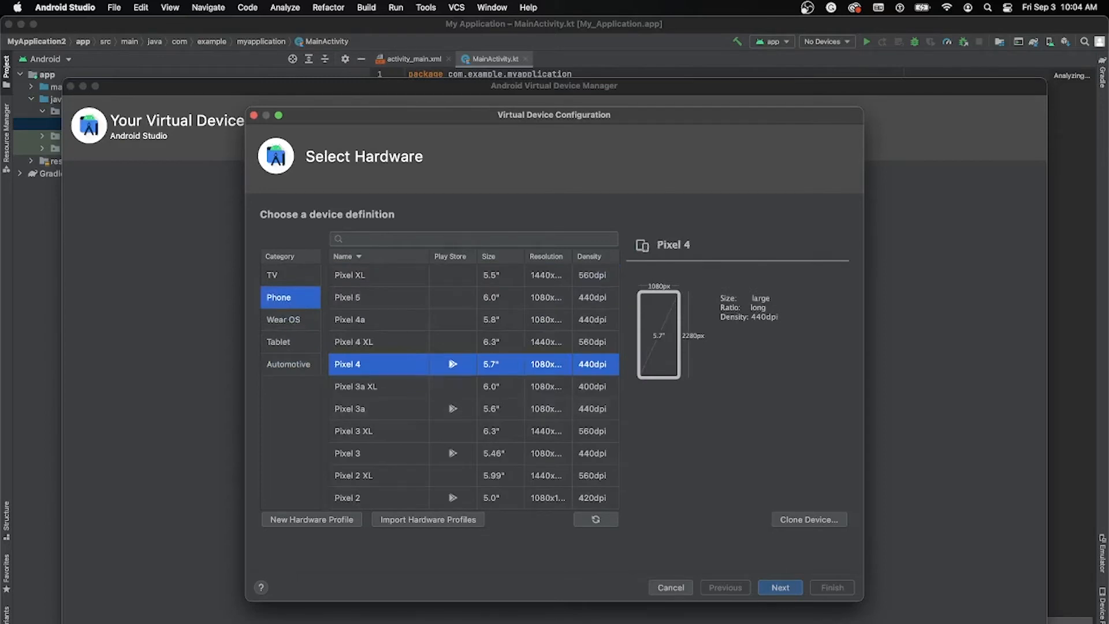
{"action": "left_click", "coordinate": [780, 587]}
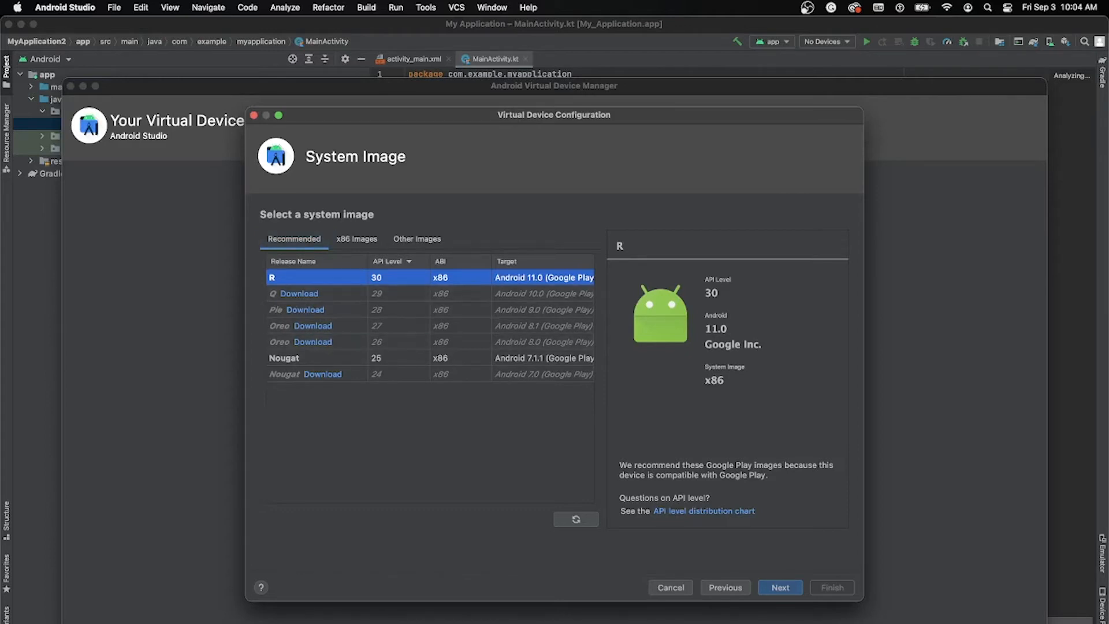
{"action": "left_click", "coordinate": [416, 238]}
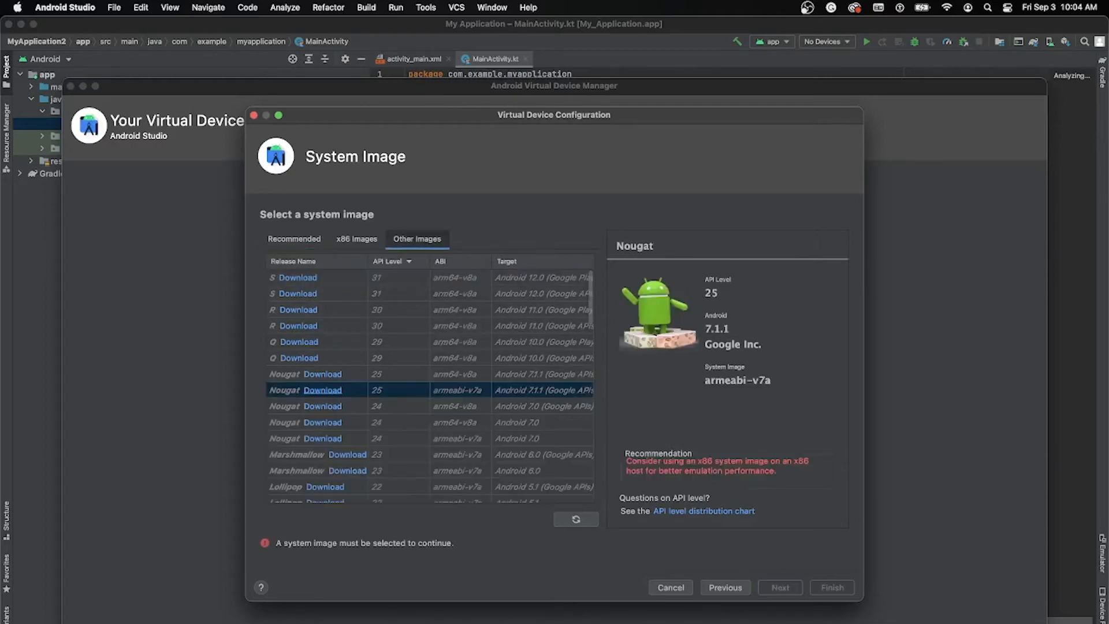
{"action": "scroll", "coordinate": [399, 310], "scroll_direction": "down", "scroll_amount": 2}
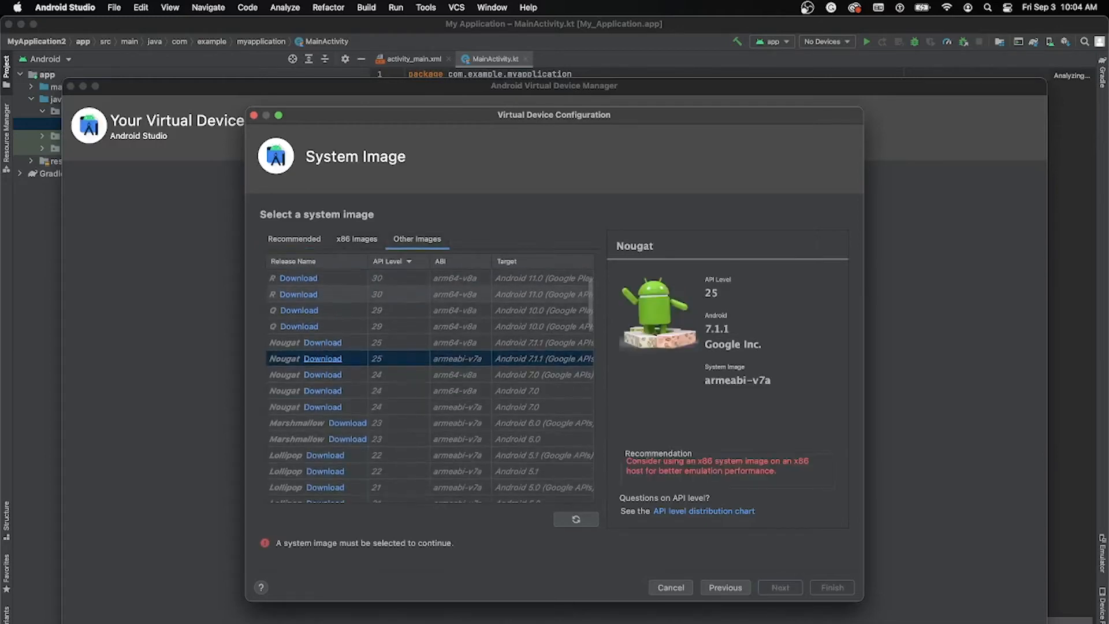
{"action": "scroll", "coordinate": [399, 310], "scroll_direction": "up", "scroll_amount": 2}
{"action": "left_click", "coordinate": [356, 238]}
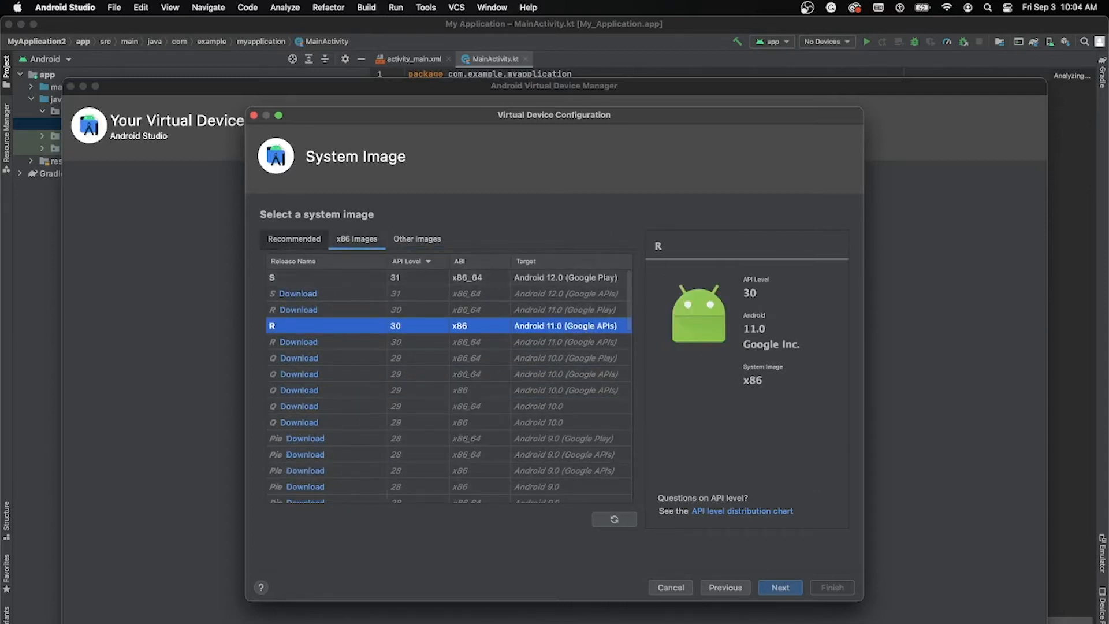
{"action": "scroll", "coordinate": [447, 396], "scroll_direction": "down", "scroll_amount": 5}
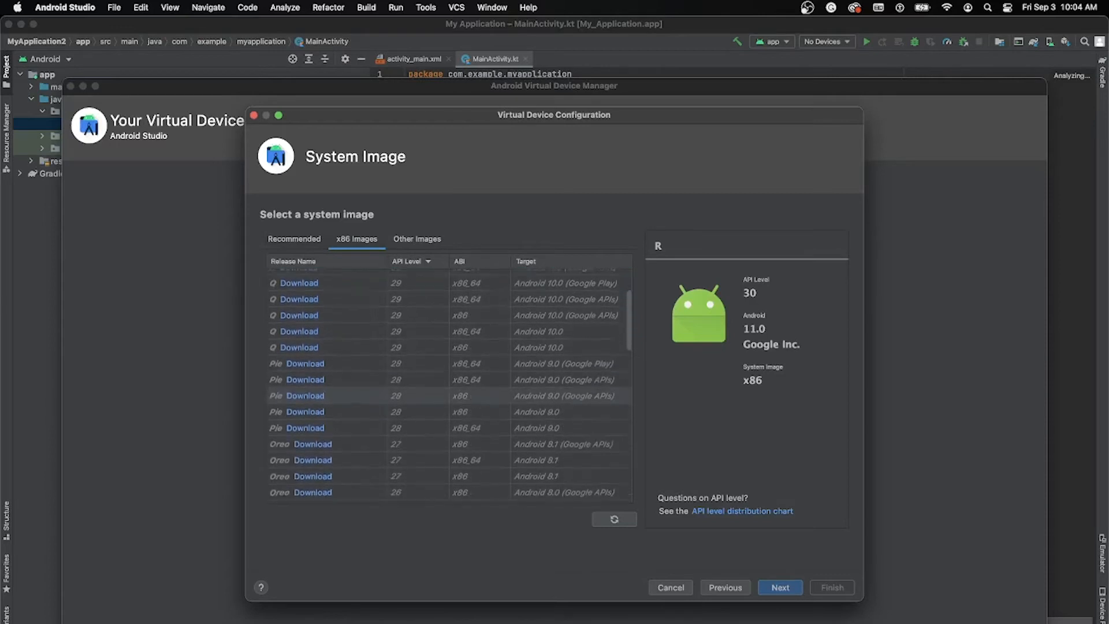
{"action": "scroll", "coordinate": [447, 396], "scroll_direction": "down", "scroll_amount": 6}
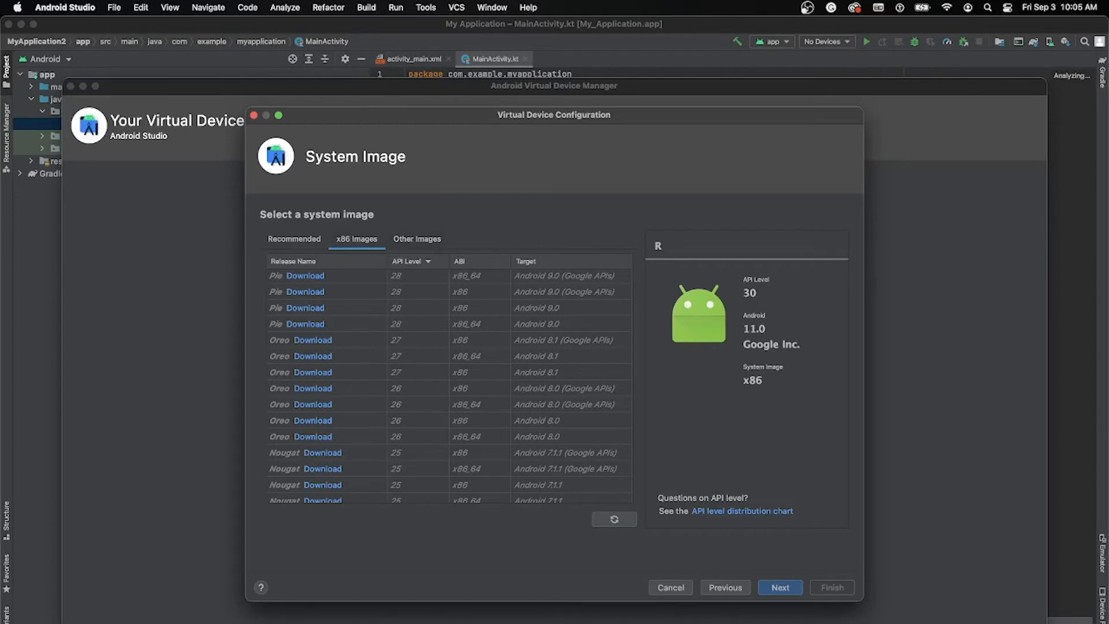
Step: Choose the recommended R system image (API 30, Android 11.0, x86) and finish creating the Pixel 4 virtual device
{"action": "left_click", "coordinate": [294, 239]}
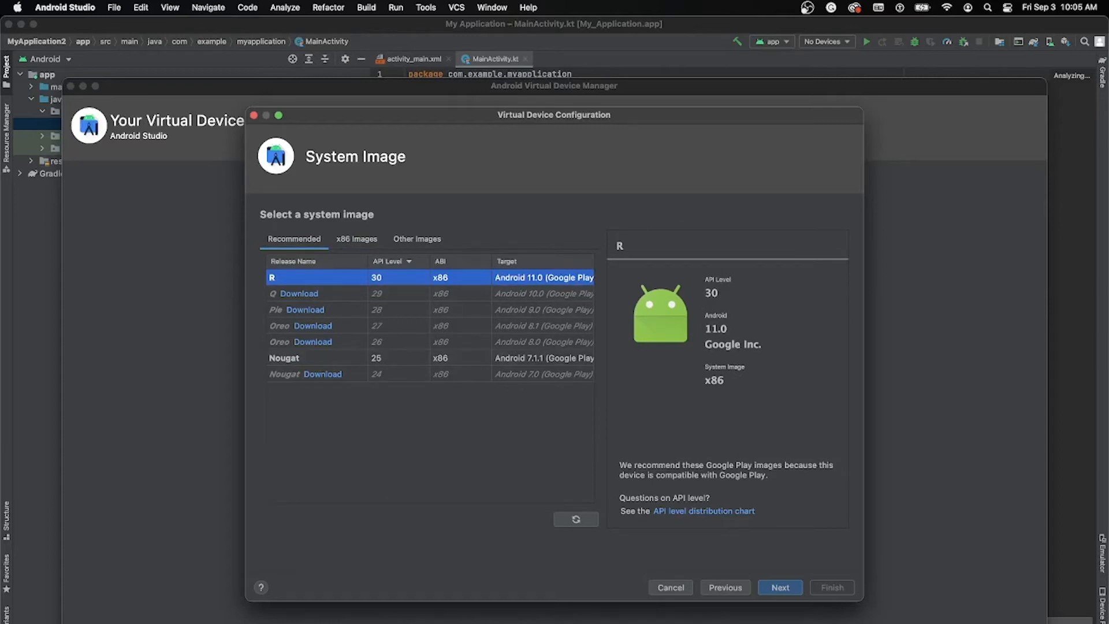
{"action": "left_click", "coordinate": [780, 587]}
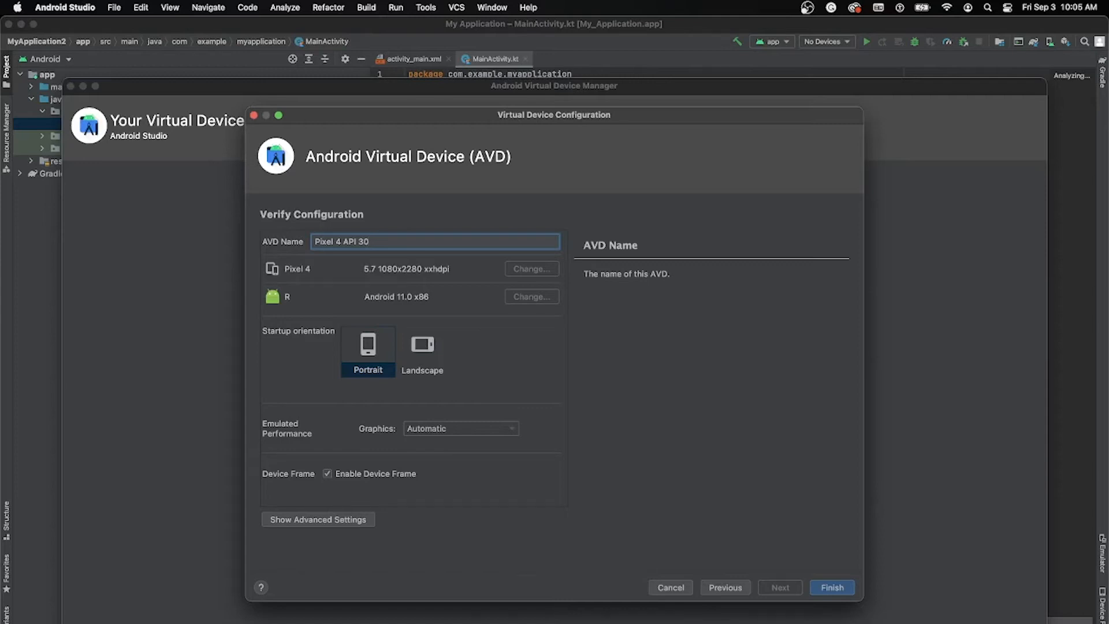
{"action": "left_click", "coordinate": [832, 587]}
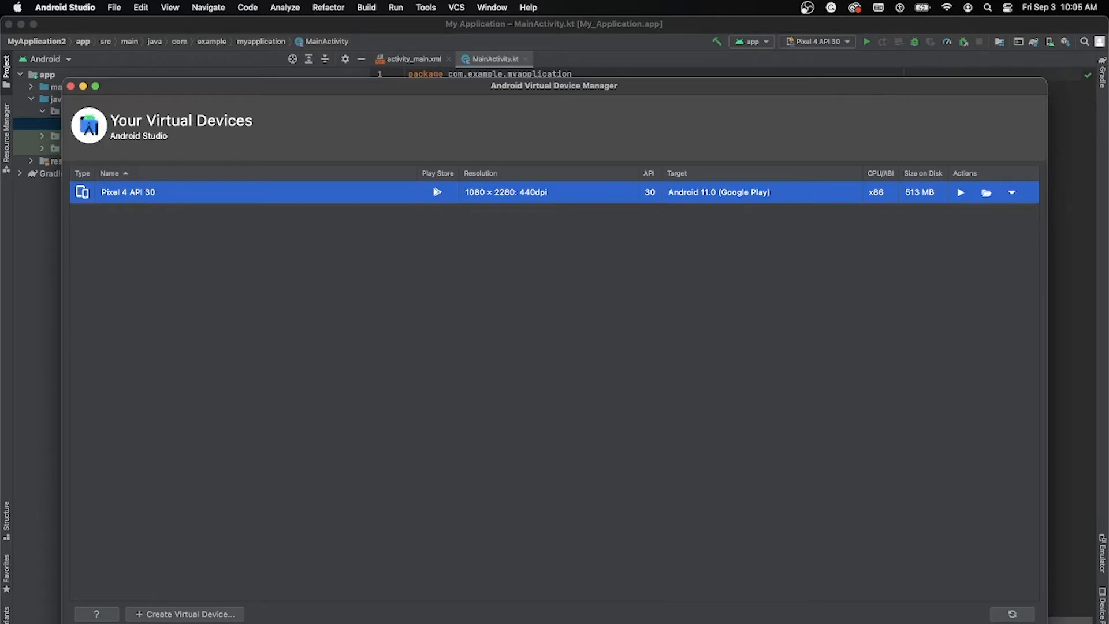
Step: Launch the Pixel 4 API 30 virtual device and open its system settings
{"action": "left_click_drag", "start_coordinate": [554, 86], "coordinate": [528, 96]}
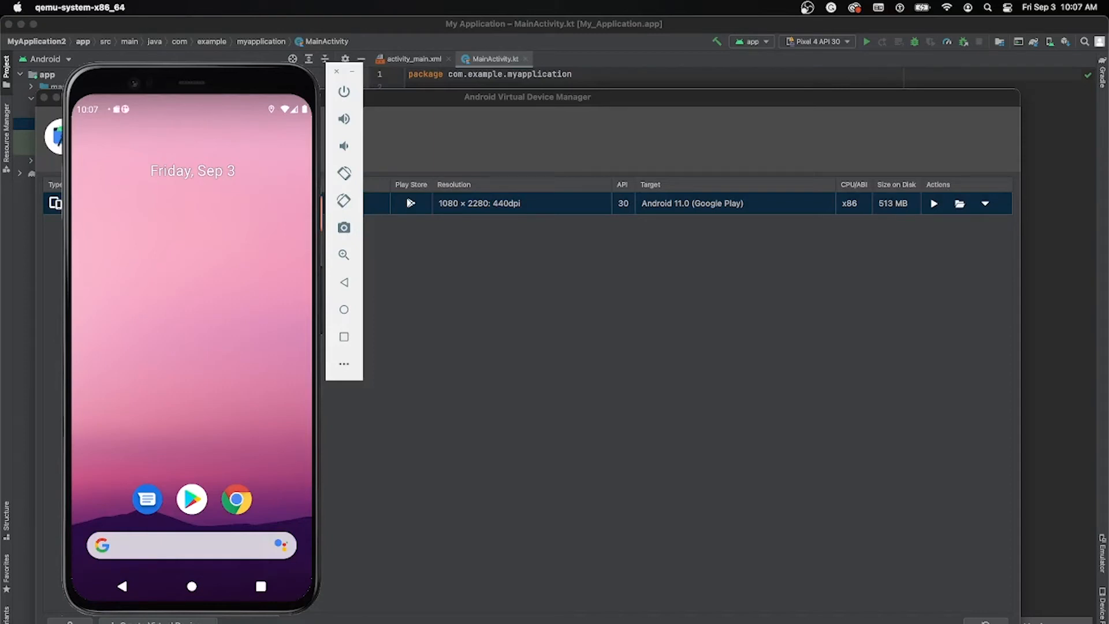
{"action": "left_click_drag", "start_coordinate": [192, 110], "coordinate": [191, 324]}
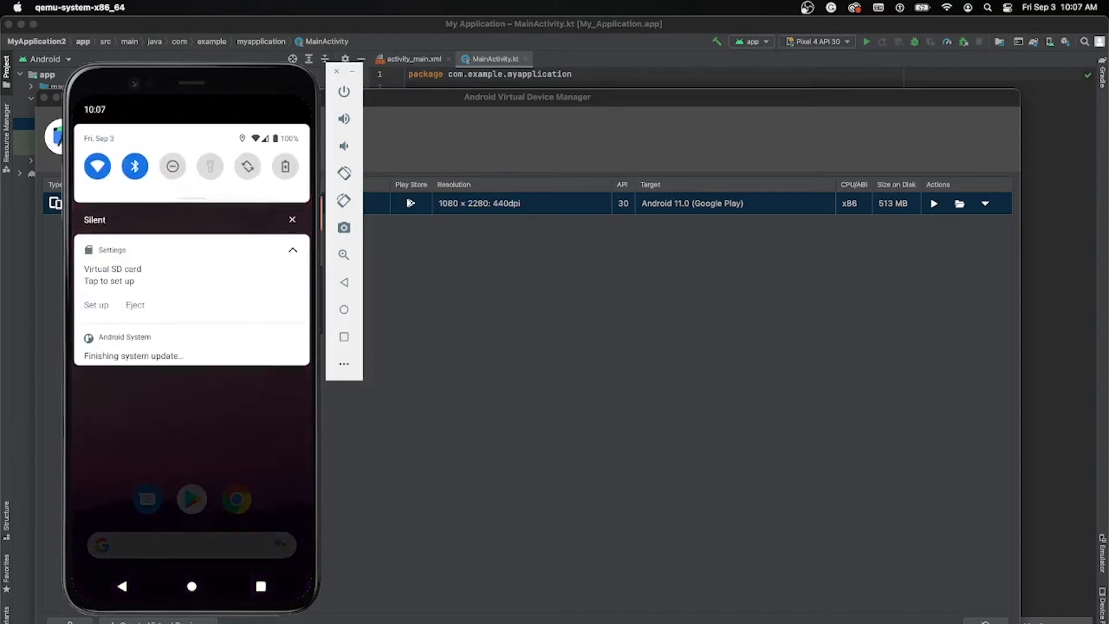
{"action": "left_click_drag", "start_coordinate": [192, 199], "coordinate": [192, 312]}
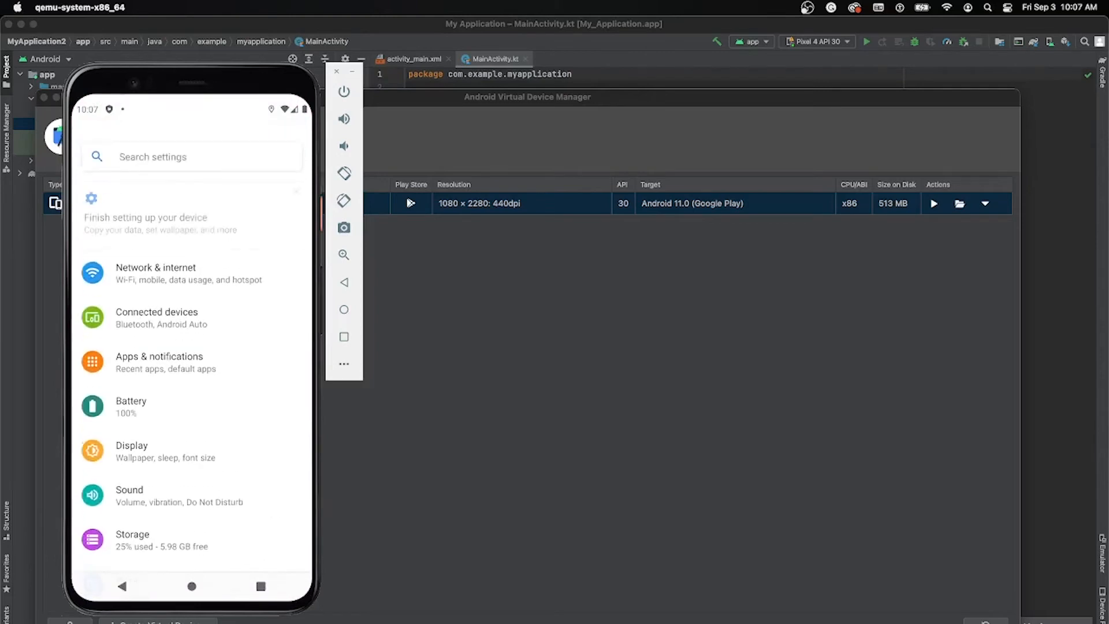
Step: Turn on the dark theme in the virtual device's Accessibility settings and dismiss the notice
{"action": "left_click_drag", "start_coordinate": [192, 456], "coordinate": [192, 224]}
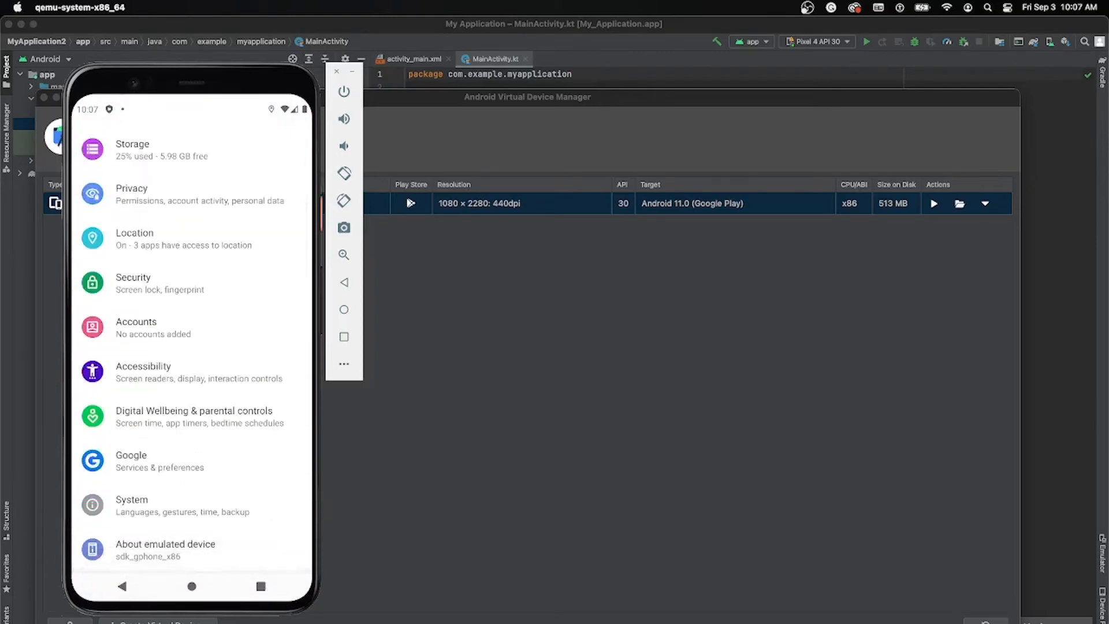
{"action": "left_click", "coordinate": [173, 372]}
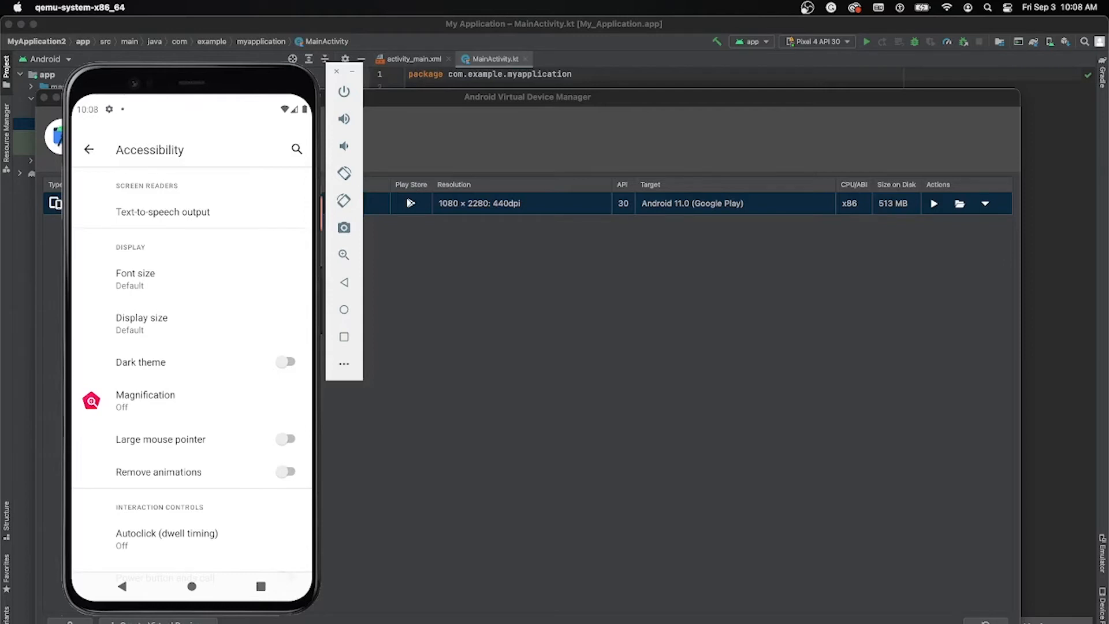
{"action": "left_click", "coordinate": [285, 362]}
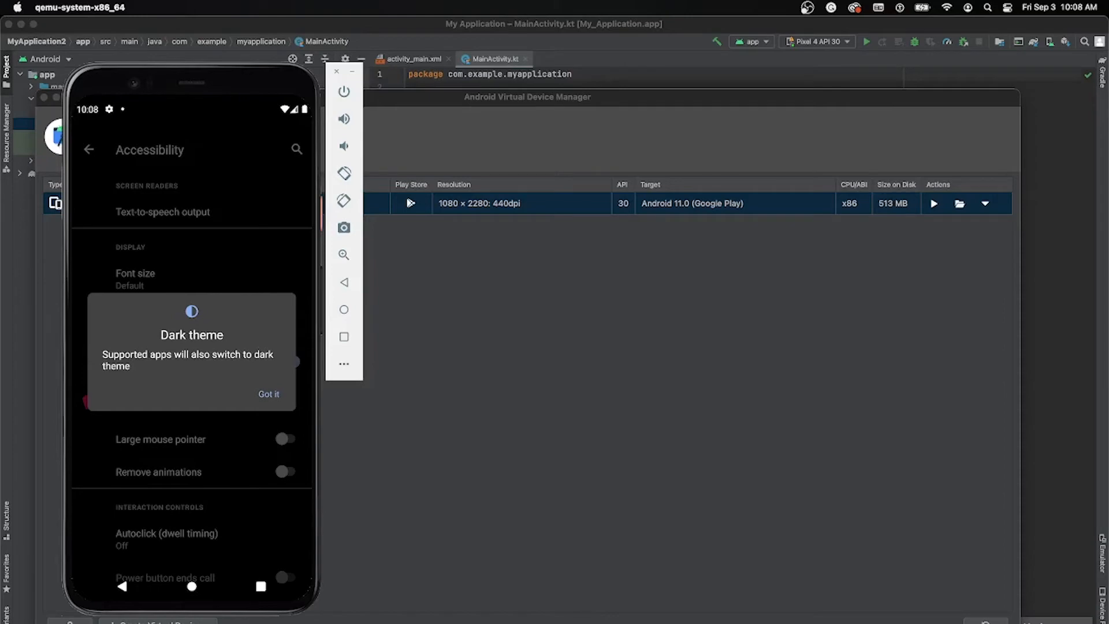
{"action": "left_click", "coordinate": [268, 394]}
Step: Examine the remaining Accessibility settings, including the advanced color correction and color inversion options
{"action": "left_click_drag", "start_coordinate": [231, 402], "coordinate": [231, 220]}
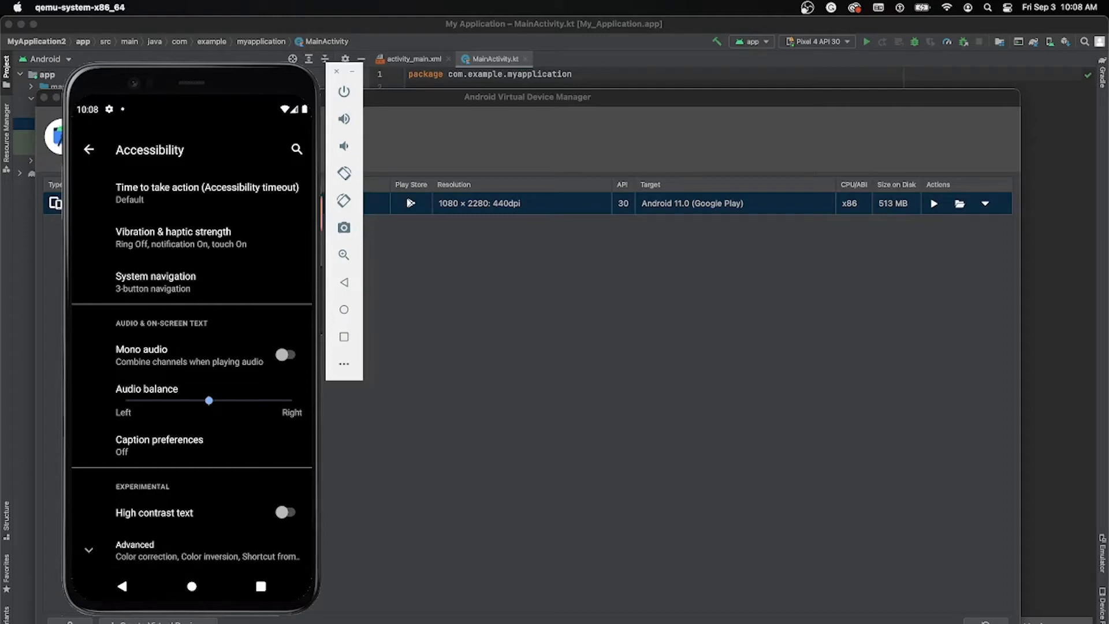
{"action": "left_click", "coordinate": [192, 551]}
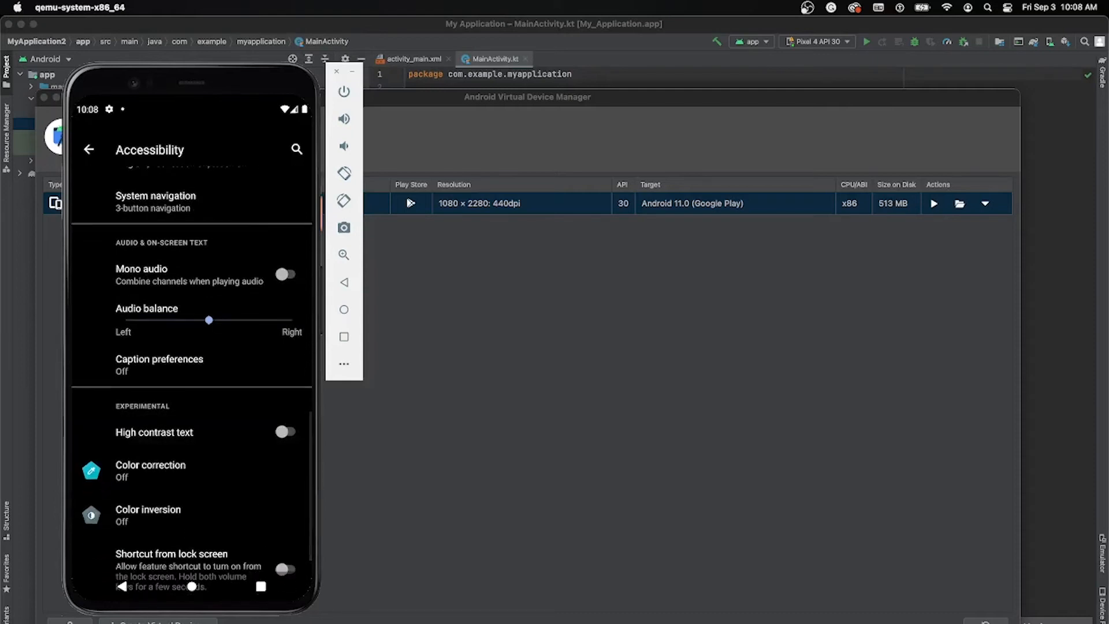
{"action": "scroll", "coordinate": [191, 347], "scroll_direction": "up", "scroll_amount": 5}
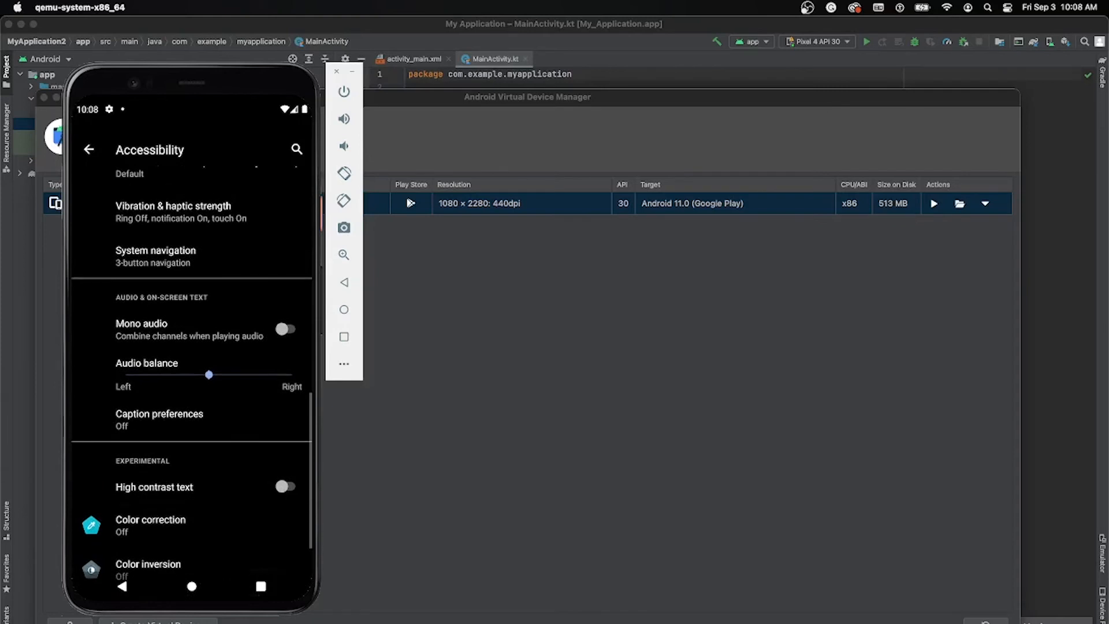
{"action": "scroll", "coordinate": [191, 346], "scroll_direction": "up", "scroll_amount": 2}
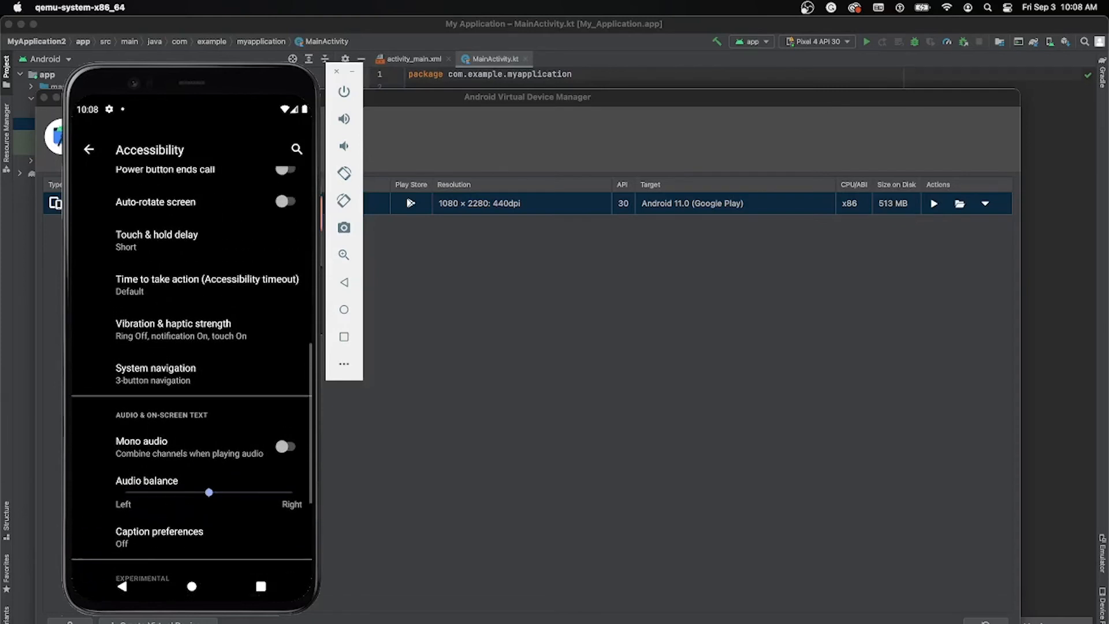
{"action": "scroll", "coordinate": [191, 347], "scroll_direction": "up", "scroll_amount": 1}
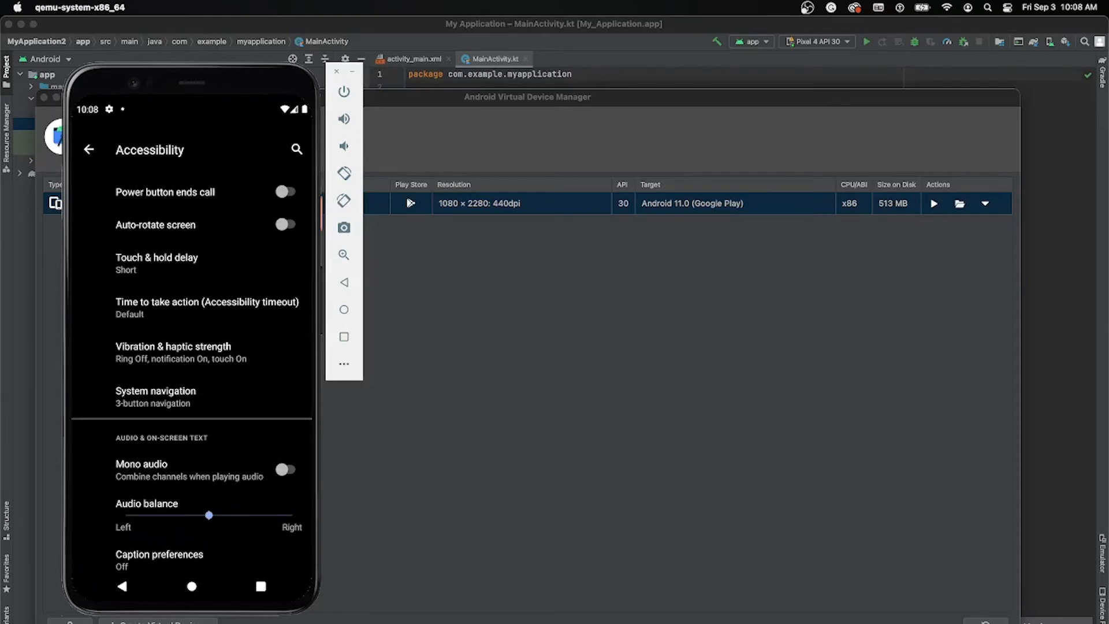
{"action": "scroll", "coordinate": [191, 346], "scroll_direction": "up", "scroll_amount": 1}
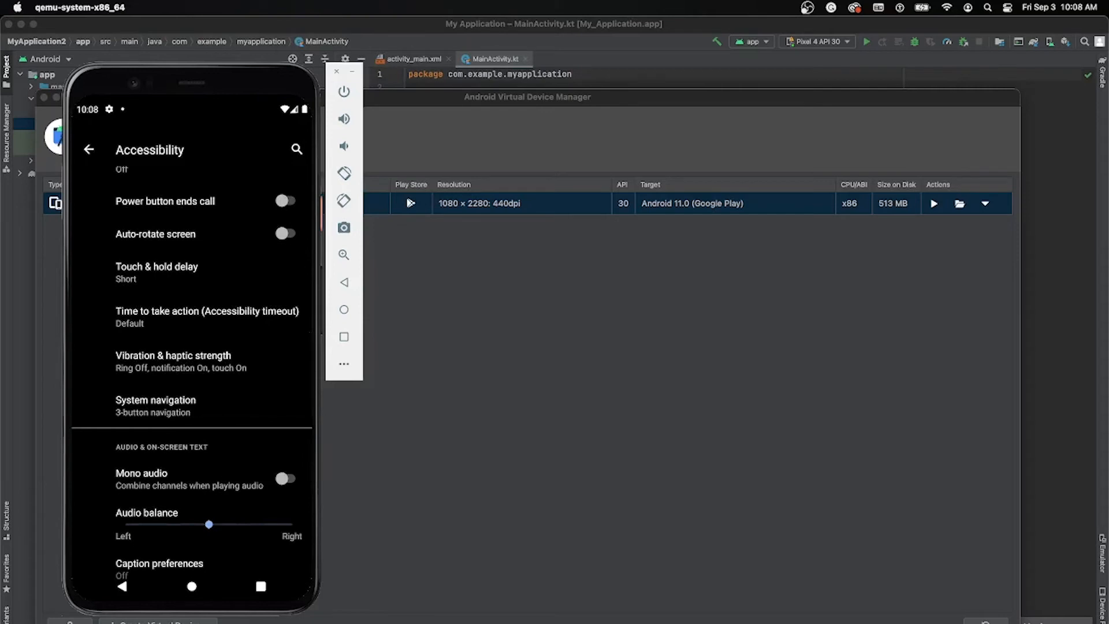
{"action": "scroll", "coordinate": [191, 346], "scroll_direction": "up", "scroll_amount": 15}
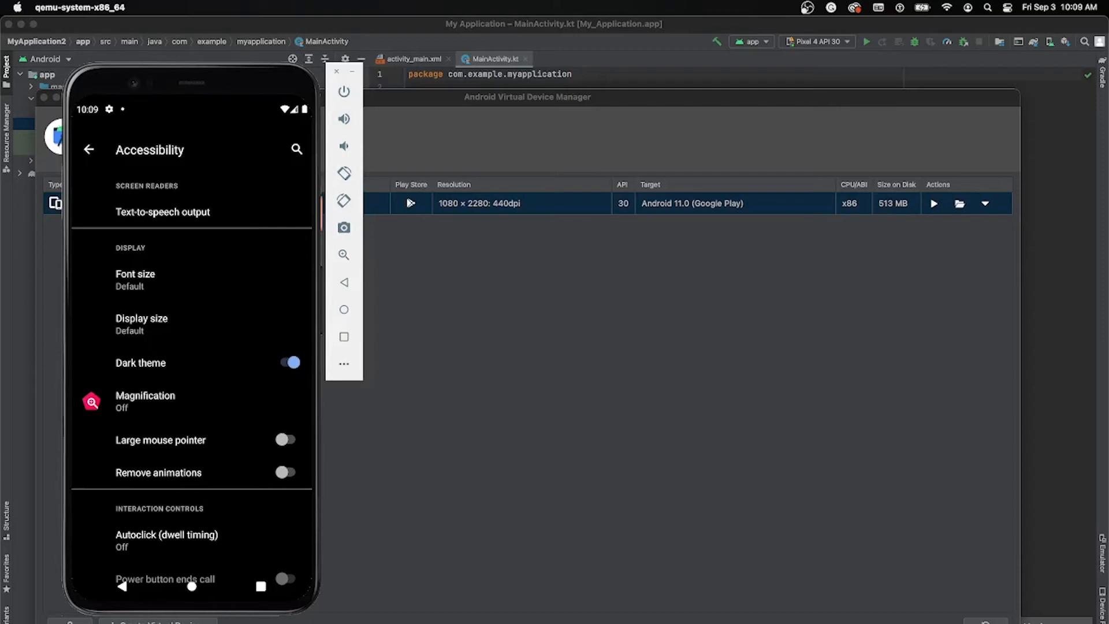
Step: Close the Settings app from the recent apps and open the Google Play Store, signing in to the Google account
{"action": "left_click", "coordinate": [261, 586]}
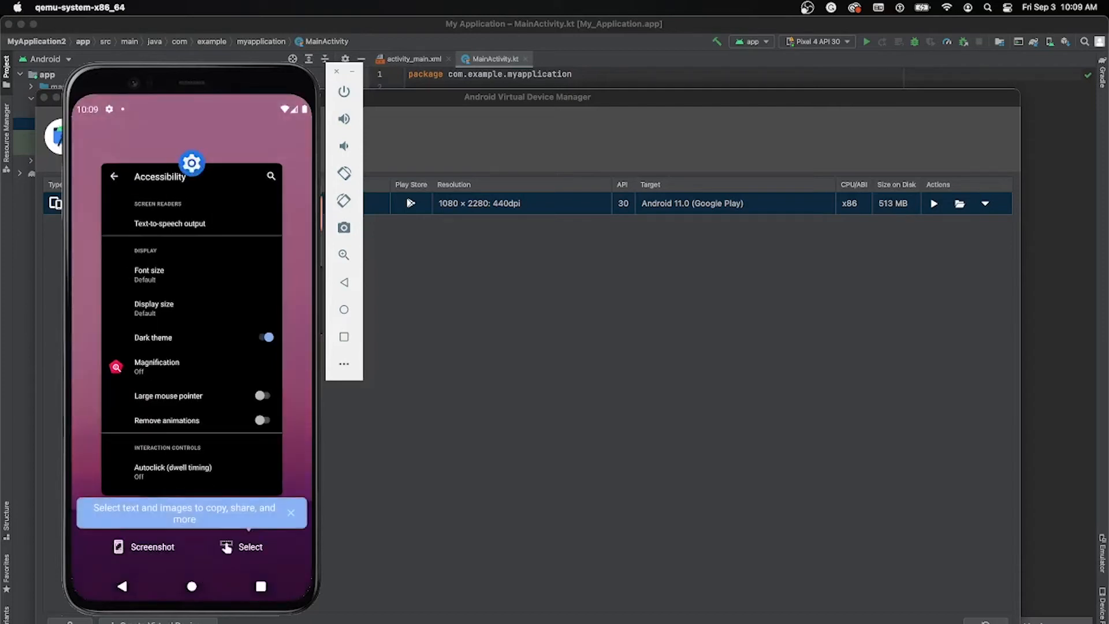
{"action": "left_click_drag", "start_coordinate": [191, 370], "coordinate": [192, 191]}
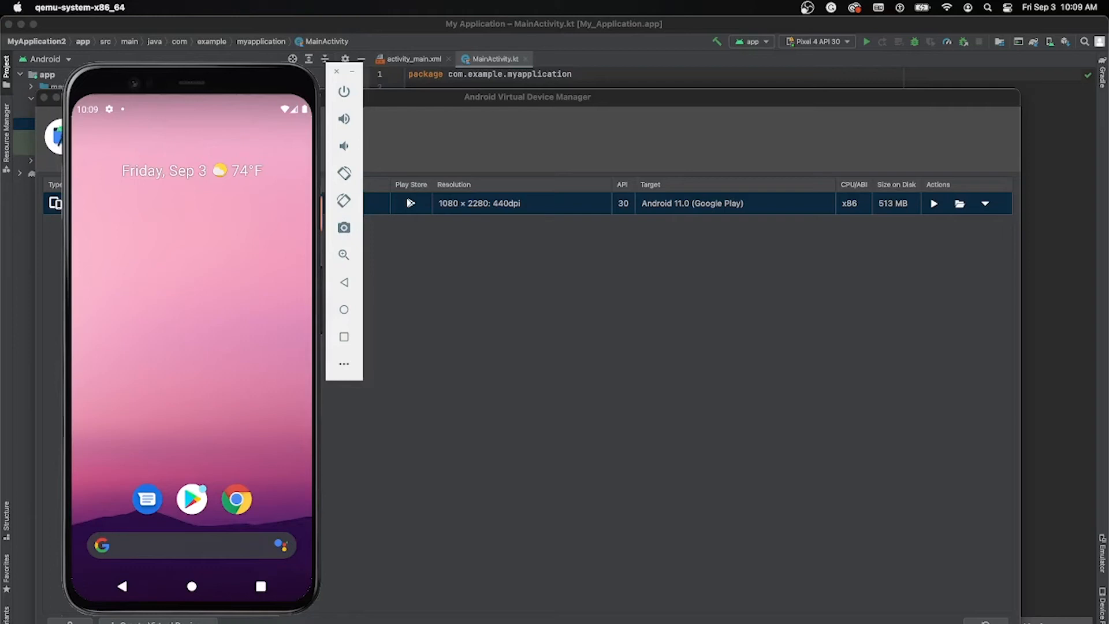
{"action": "left_click", "coordinate": [192, 499]}
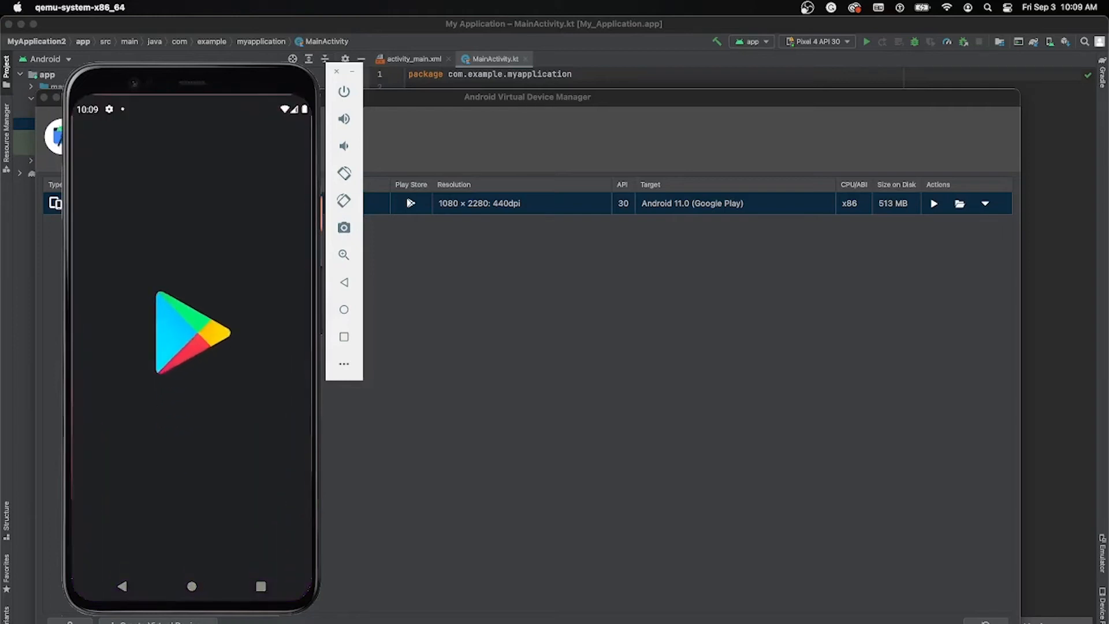
{"action": "left_click", "coordinate": [191, 442]}
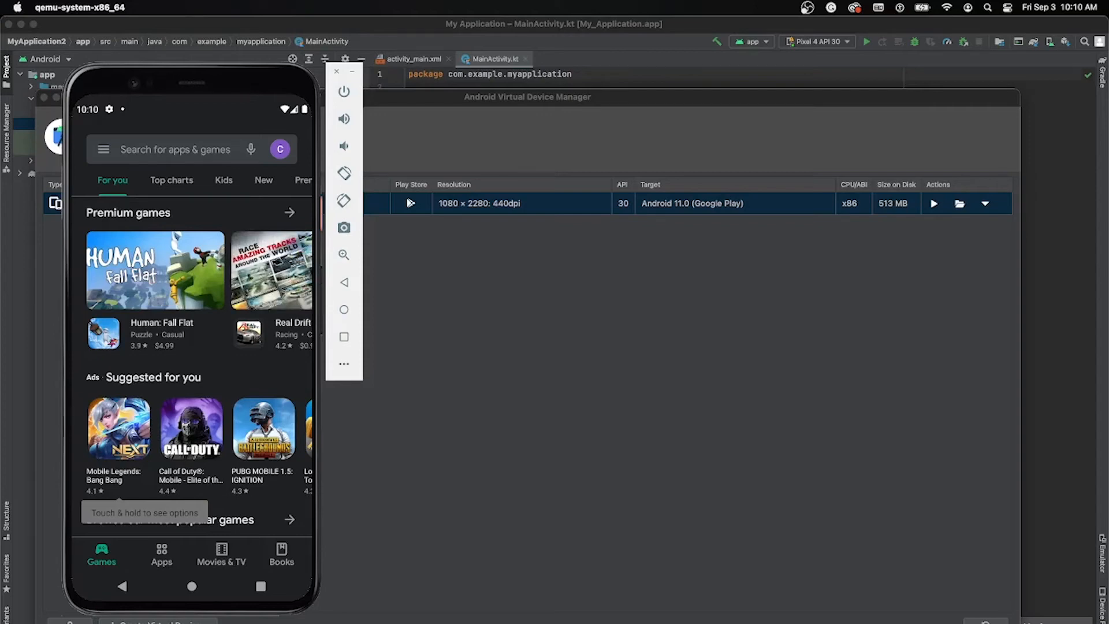
Step: Search the Play Store for "accessibility suite" and install Android Accessibility Suite
{"action": "left_click", "coordinate": [175, 149]}
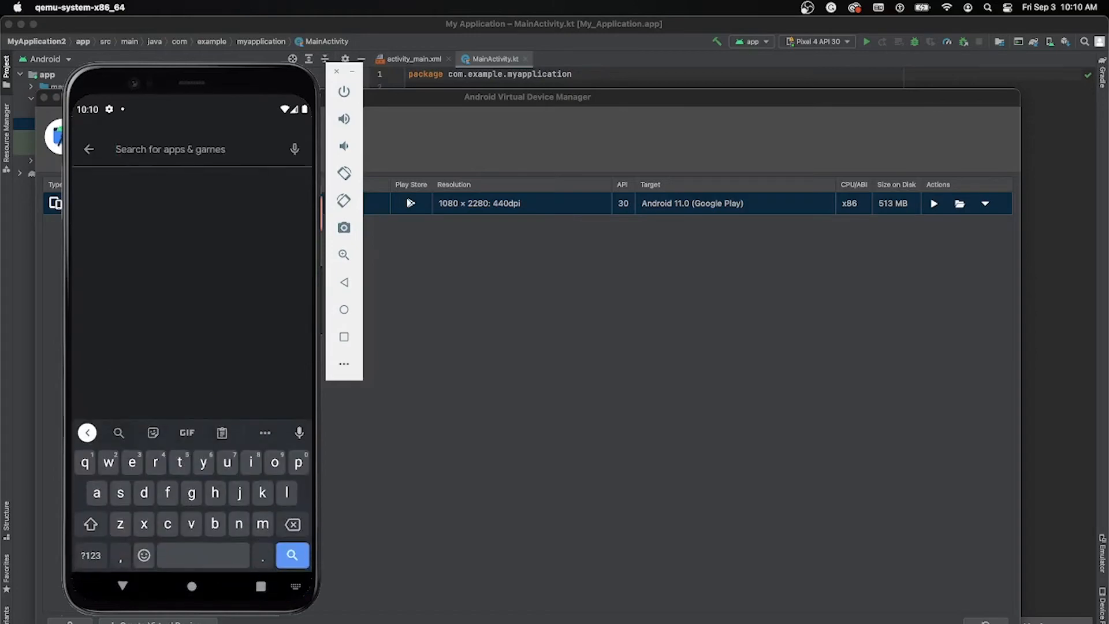
{"action": "type", "text": "access"}
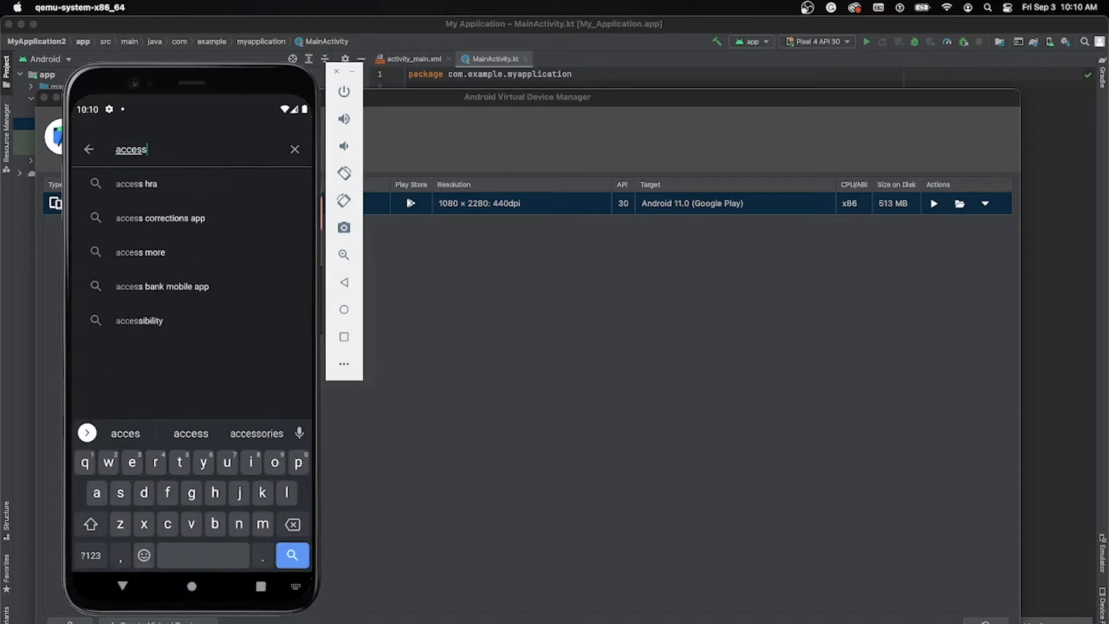
{"action": "type", "text": "ibility"}
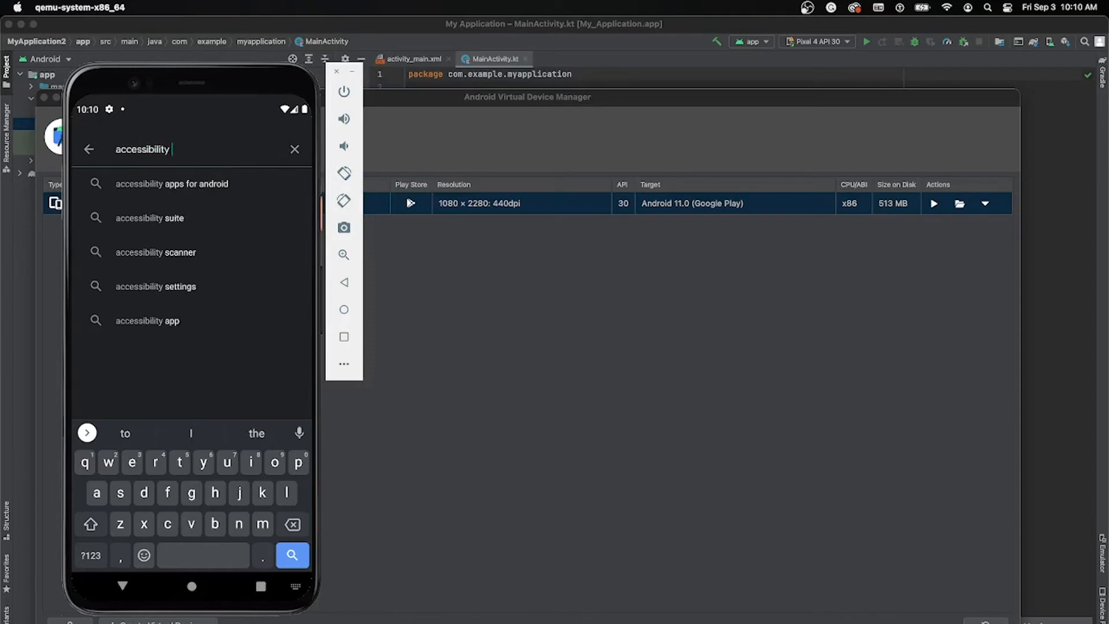
{"action": "left_click", "coordinate": [150, 218]}
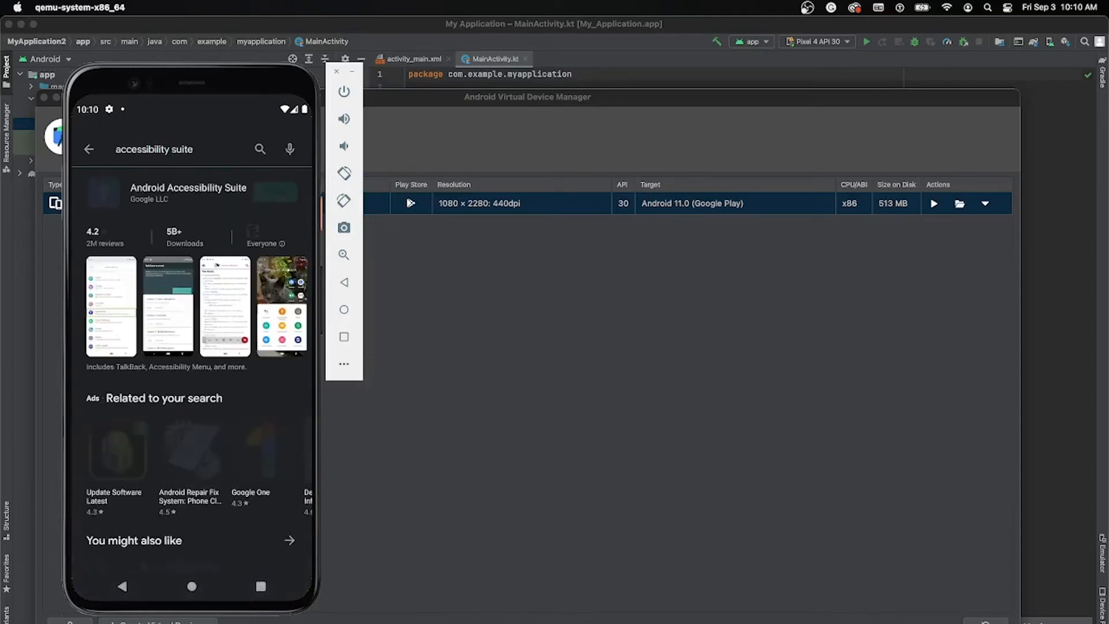
{"action": "left_click", "coordinate": [275, 192]}
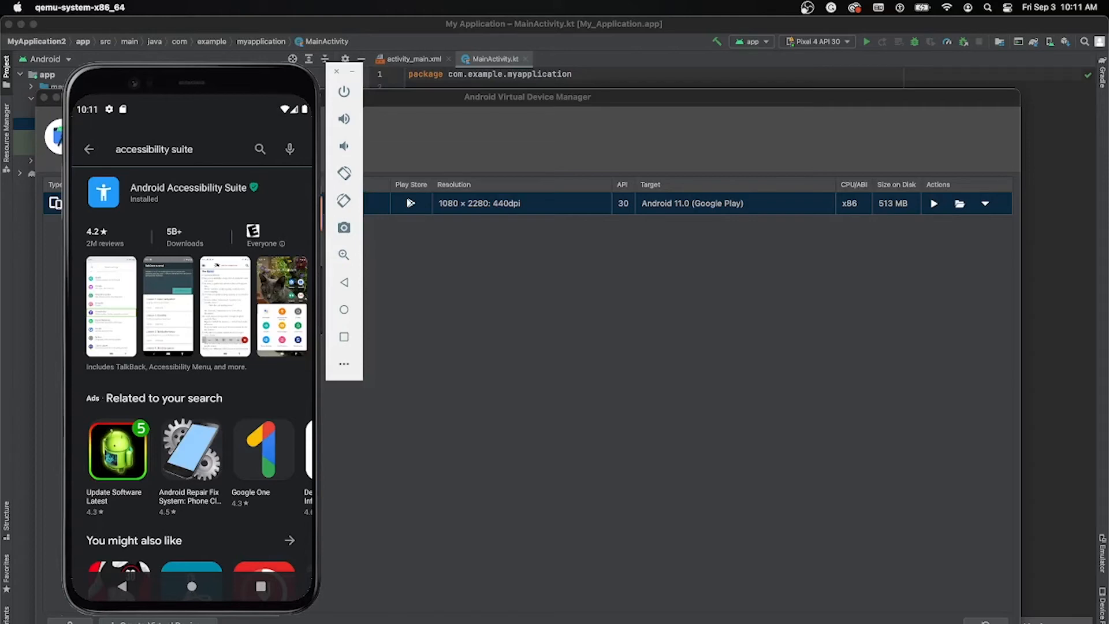
Step: Search the Play Store for Accessibility Scanner and install it on the virtual device
{"action": "left_click", "coordinate": [194, 149]}
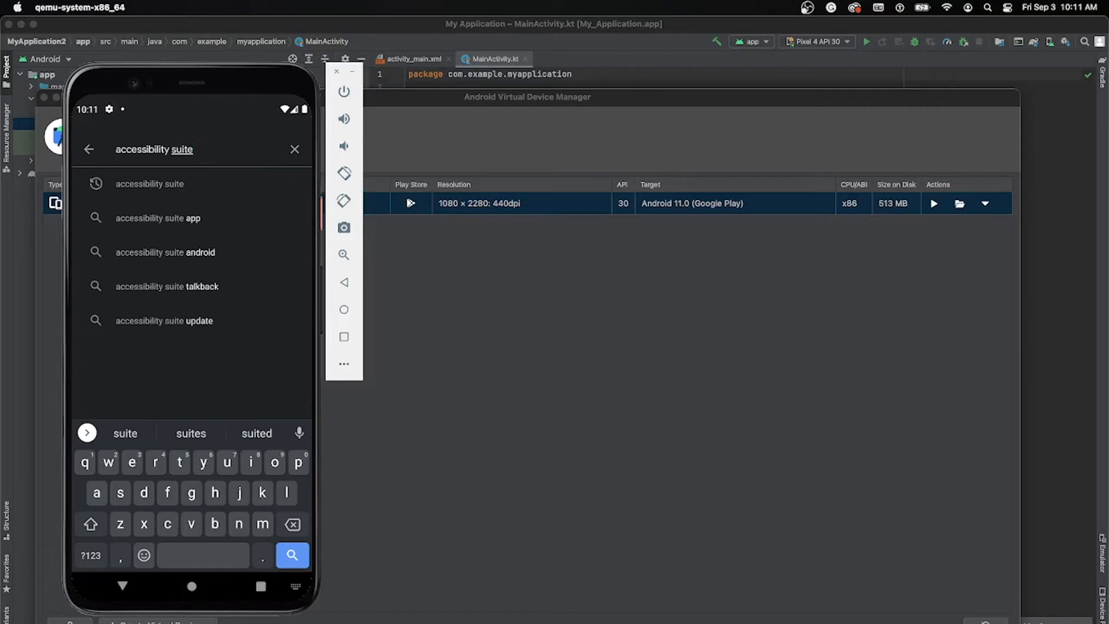
{"action": "key", "text": "BackSpace"}
{"action": "key", "text": "BackSpace"}
{"action": "key", "text": "BackSpace"}
{"action": "key", "text": "BackSpace"}
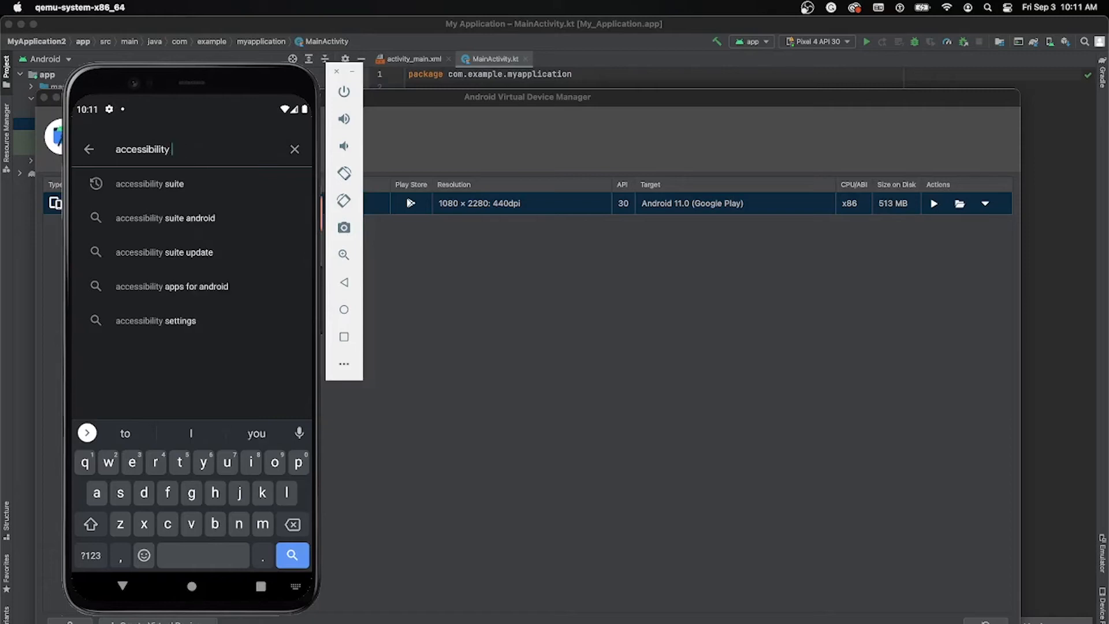
{"action": "type", "text": "c"}
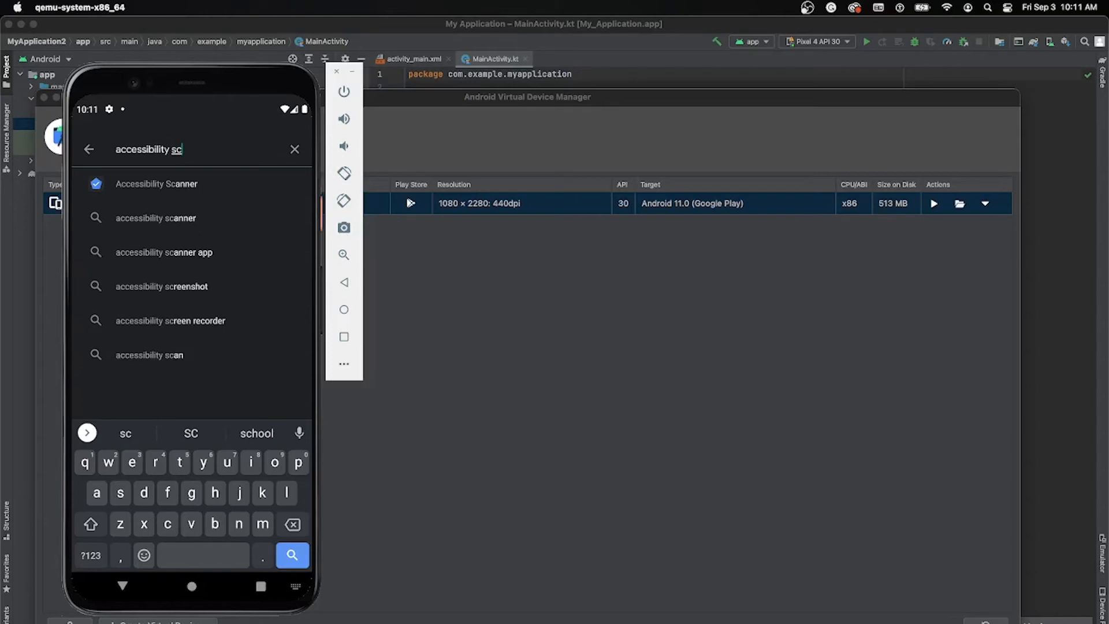
{"action": "left_click", "coordinate": [156, 184]}
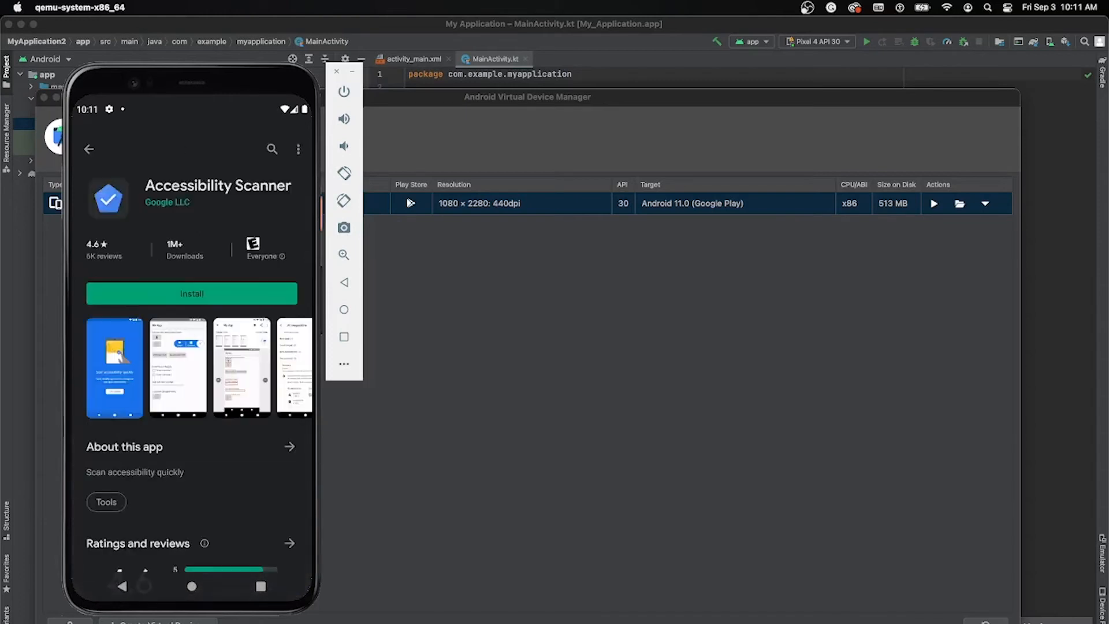
{"action": "left_click", "coordinate": [192, 293]}
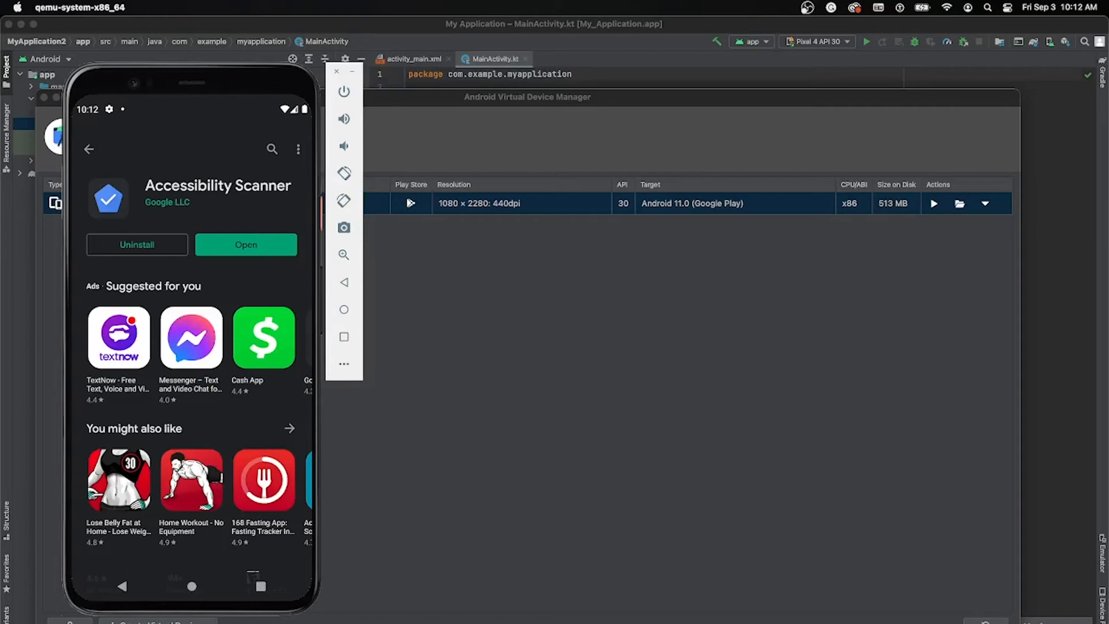
Step: Close the Play Store from the recent apps and open the Accessibility page of the device's Settings
{"action": "left_click", "coordinate": [261, 586]}
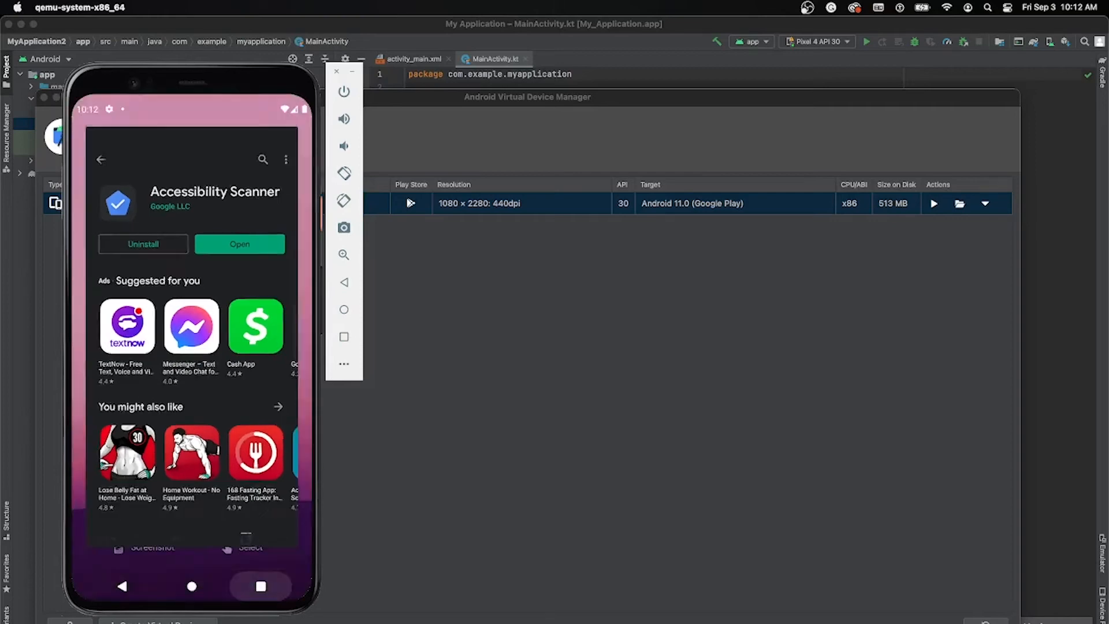
{"action": "left_click_drag", "start_coordinate": [213, 370], "coordinate": [214, 173]}
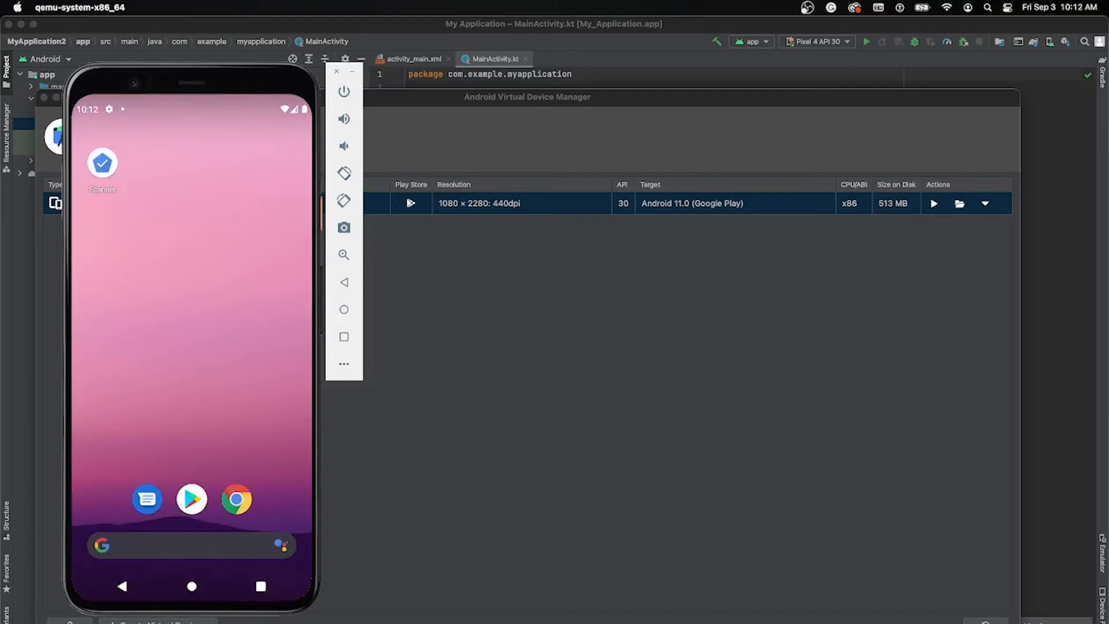
{"action": "left_click_drag", "start_coordinate": [231, 78], "coordinate": [246, 243]}
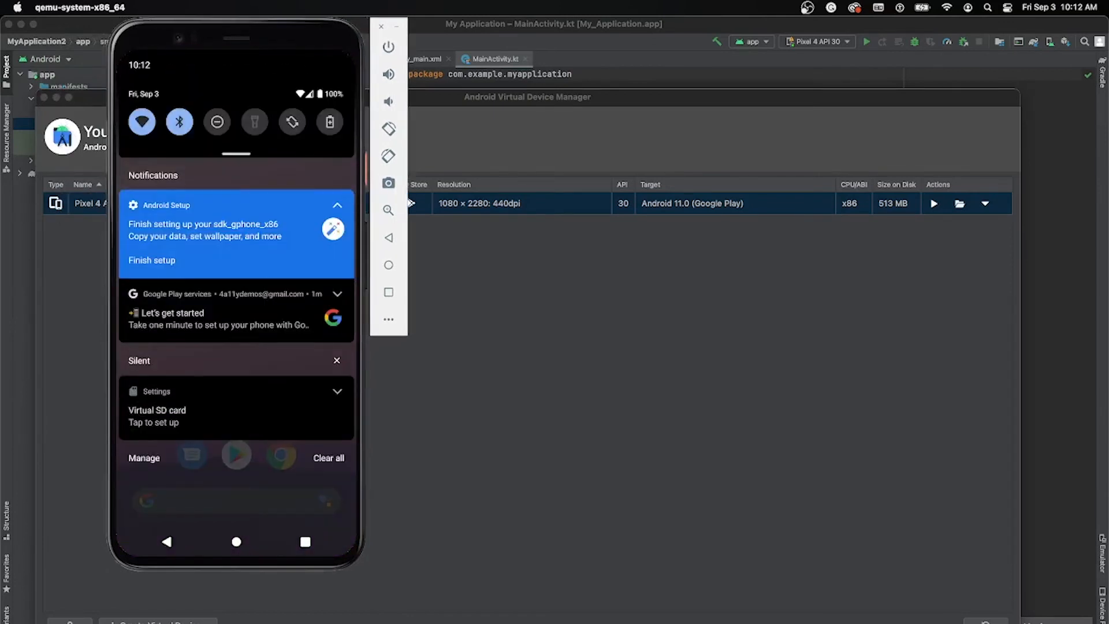
{"action": "left_click_drag", "start_coordinate": [237, 151], "coordinate": [237, 312]}
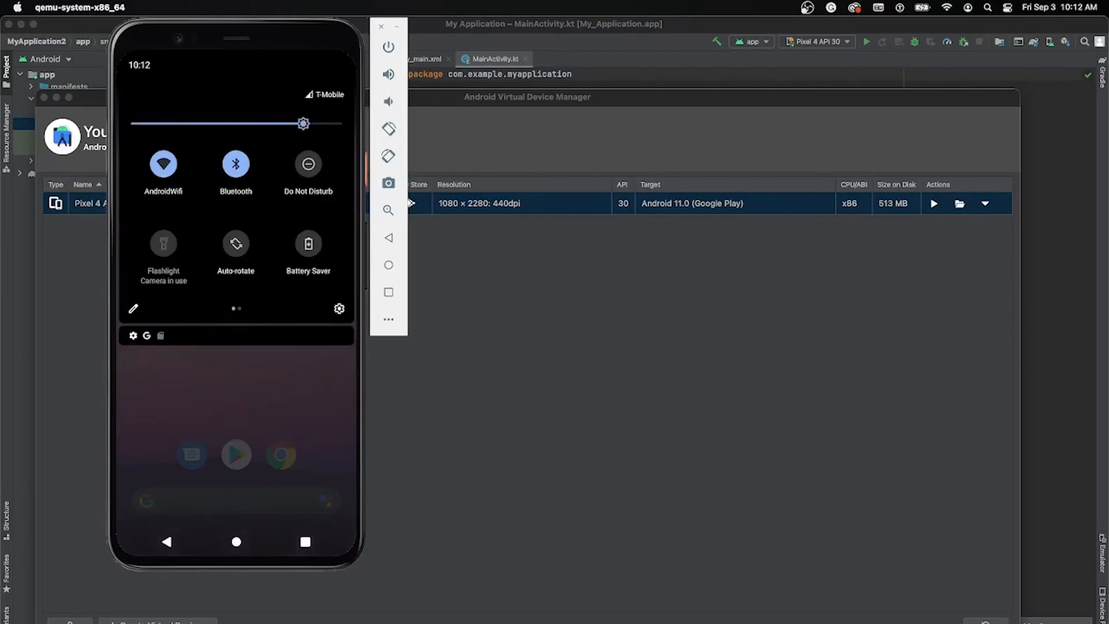
{"action": "left_click", "coordinate": [339, 308]}
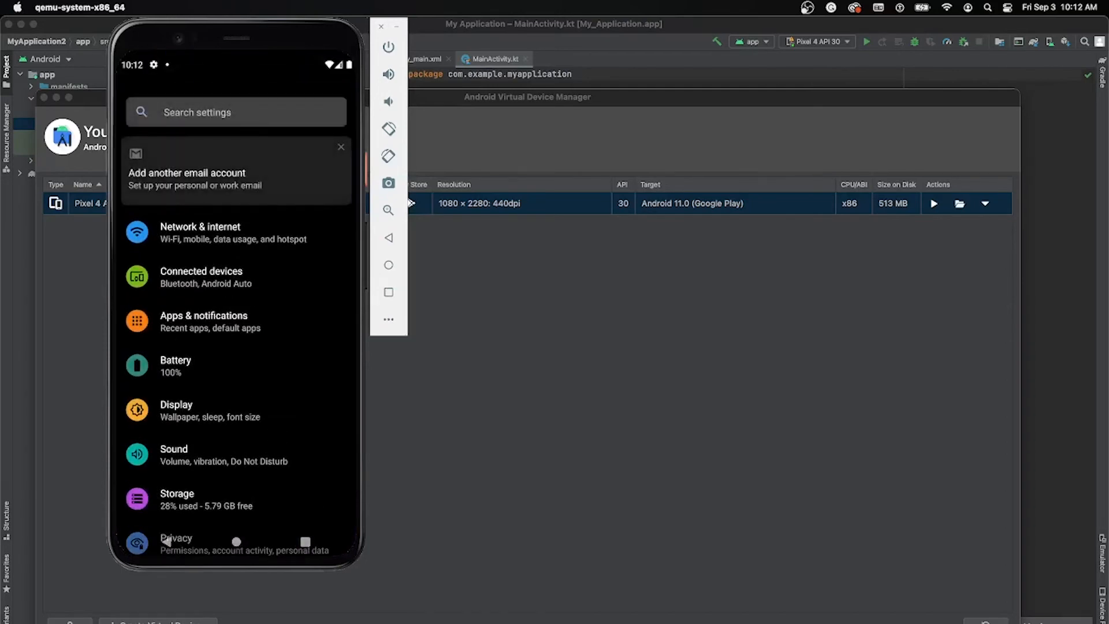
{"action": "scroll", "coordinate": [236, 347], "scroll_direction": "down", "scroll_amount": 7}
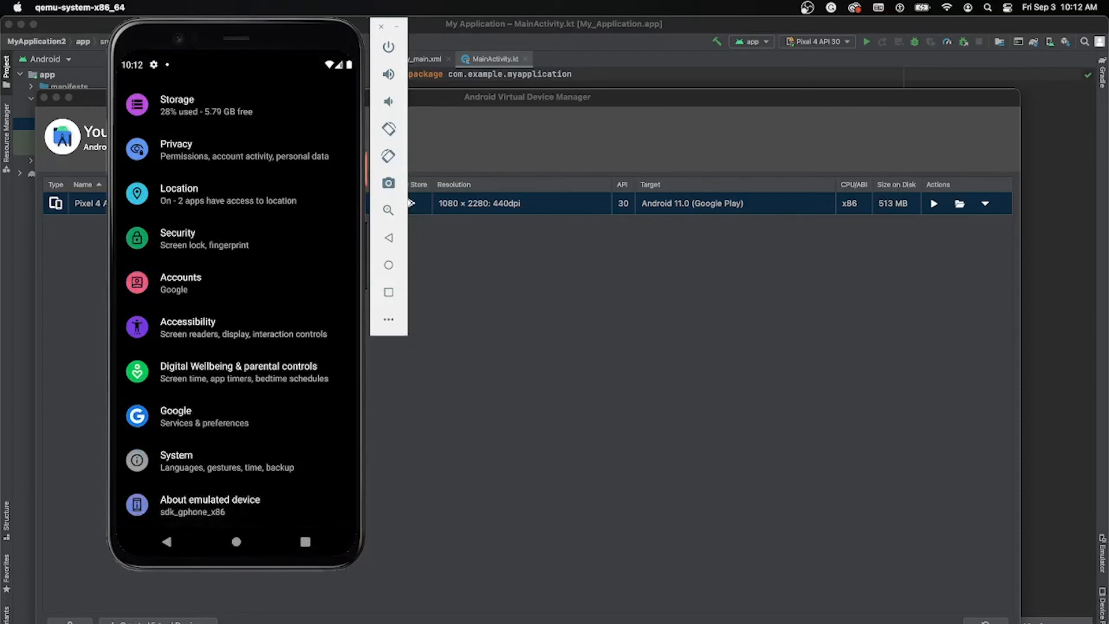
{"action": "left_click", "coordinate": [188, 327]}
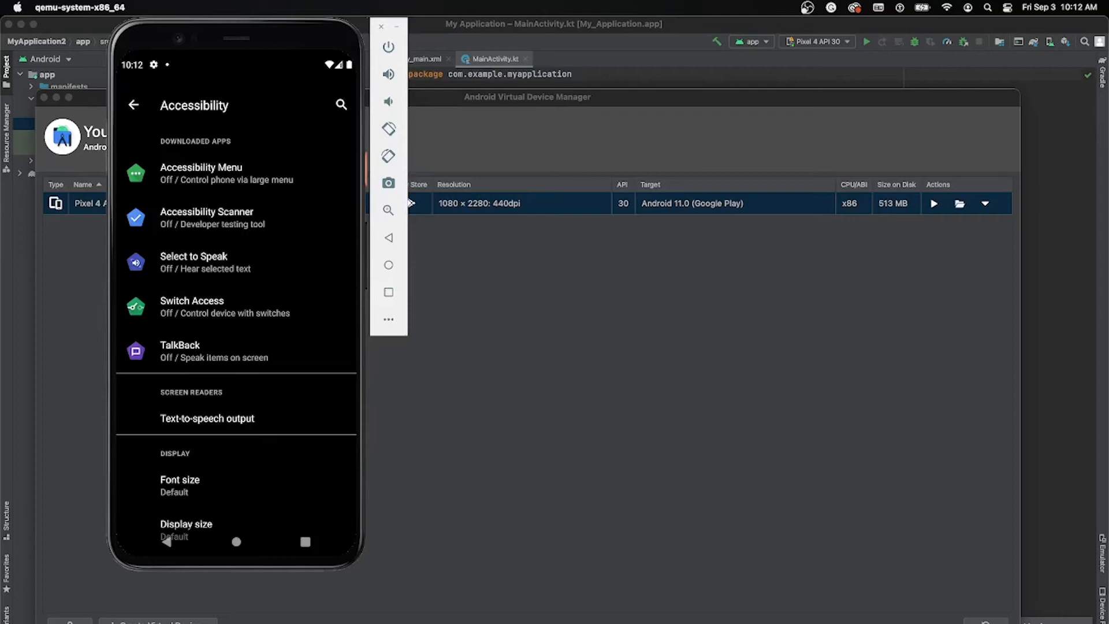
Step: Examine the Switch Access and Select to Speak pages and the display and interaction options in the Accessibility settings
{"action": "left_click", "coordinate": [224, 307]}
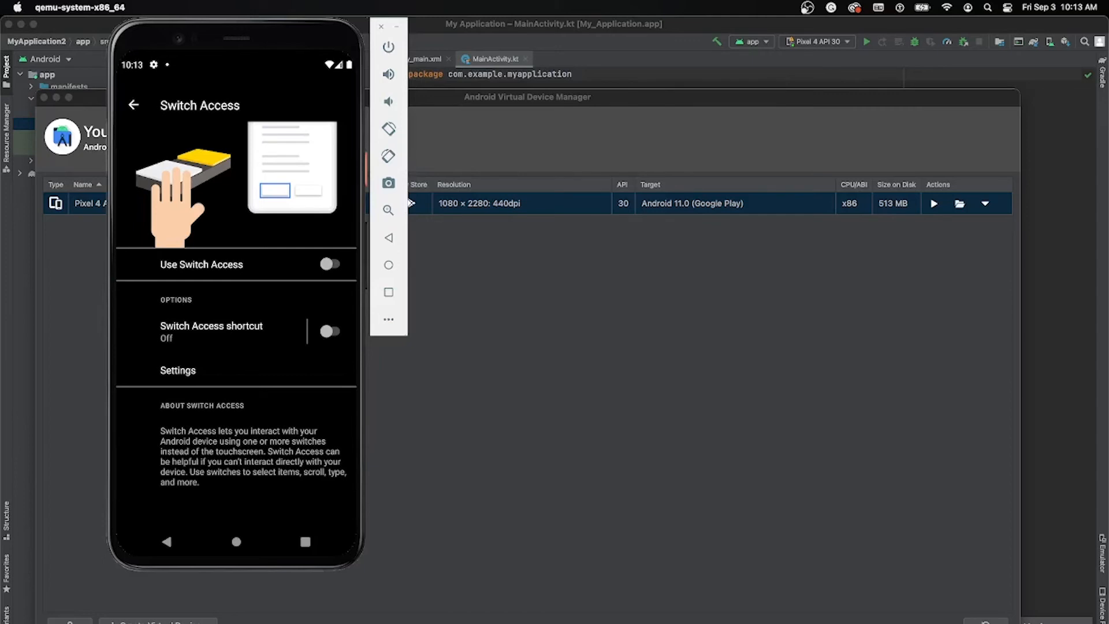
{"action": "left_click", "coordinate": [134, 104]}
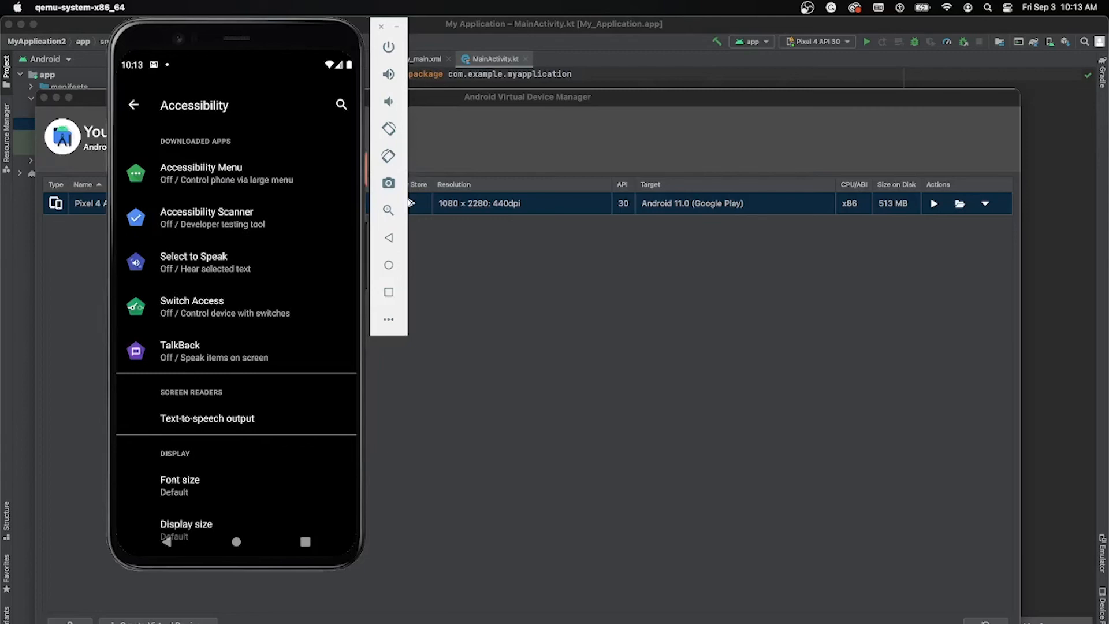
{"action": "left_click", "coordinate": [204, 262]}
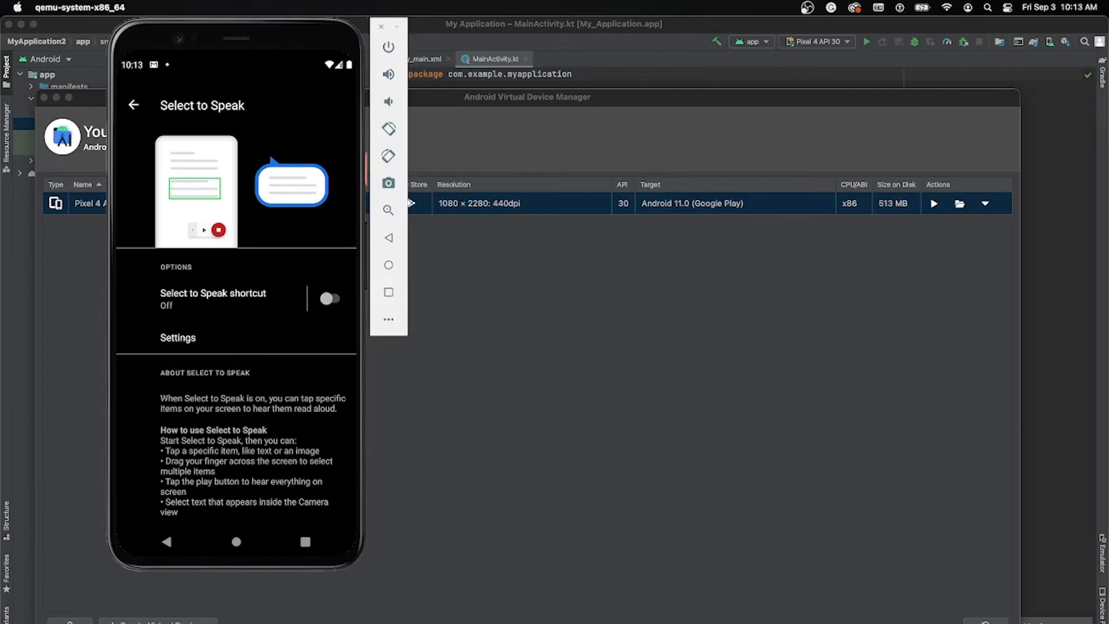
{"action": "left_click", "coordinate": [133, 104]}
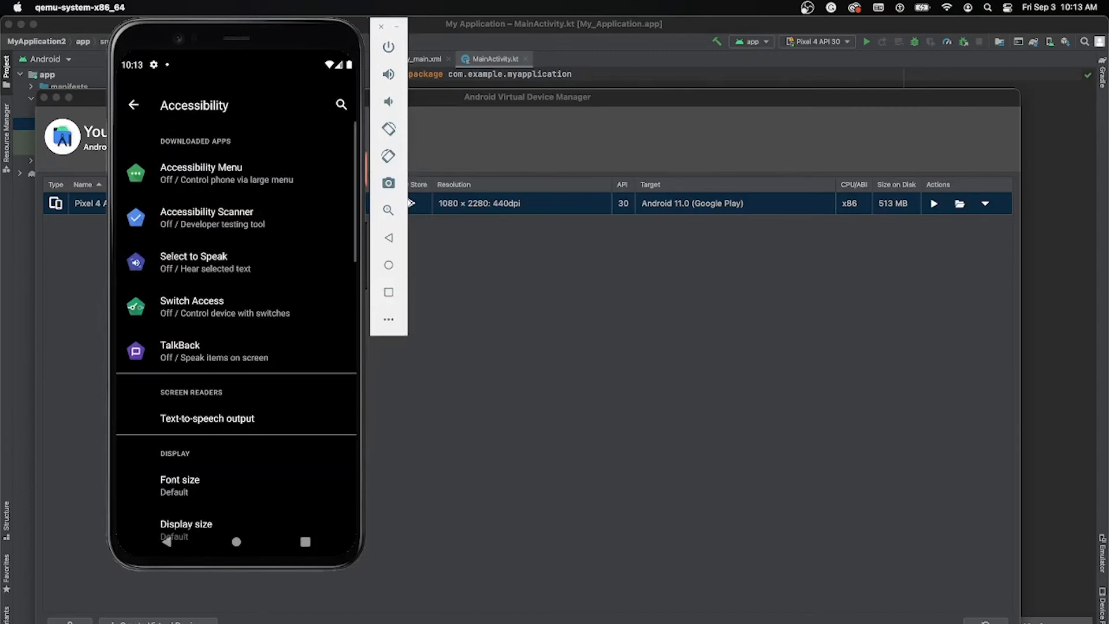
{"action": "left_click_drag", "start_coordinate": [225, 261], "coordinate": [226, 139]}
{"action": "left_click_drag", "start_coordinate": [225, 285], "coordinate": [225, 205]}
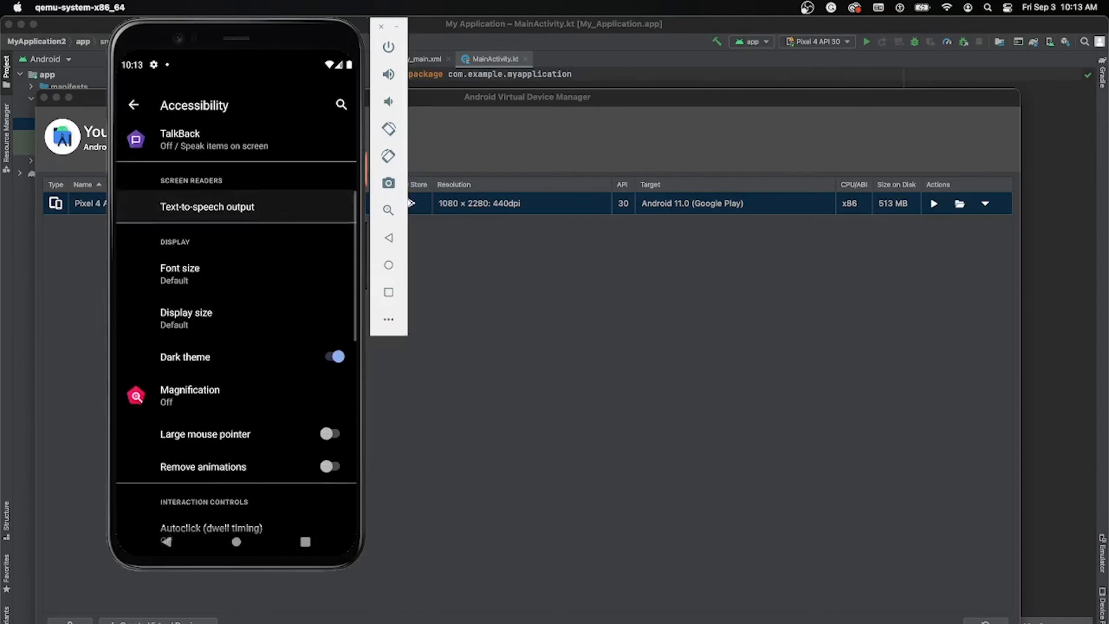
{"action": "scroll", "coordinate": [236, 333], "scroll_direction": "down", "scroll_amount": 3}
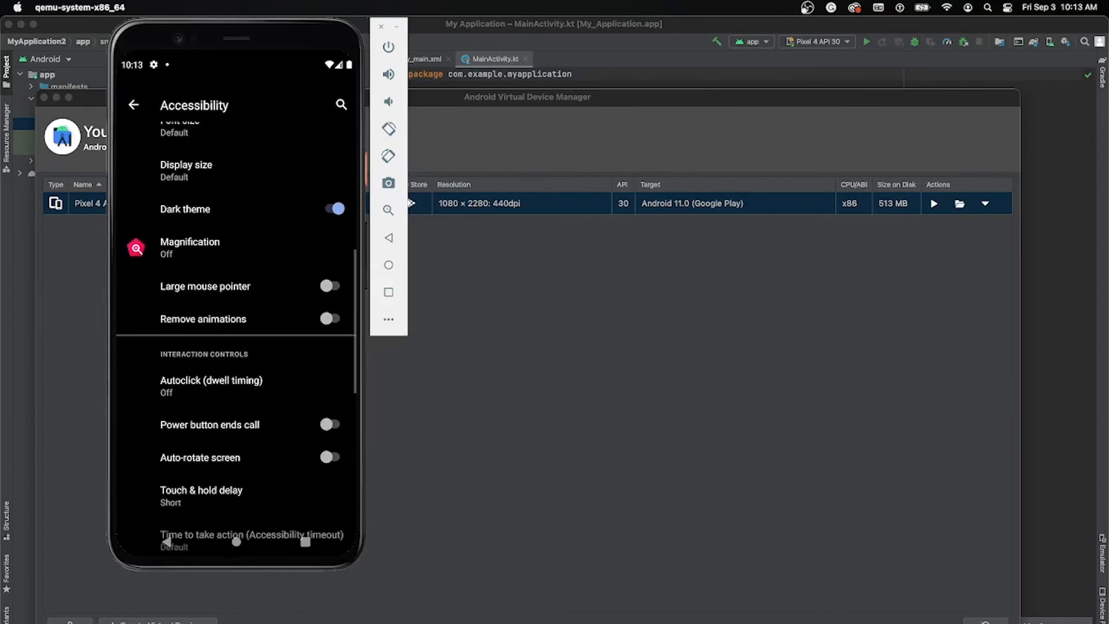
{"action": "scroll", "coordinate": [237, 333], "scroll_direction": "up", "scroll_amount": 3}
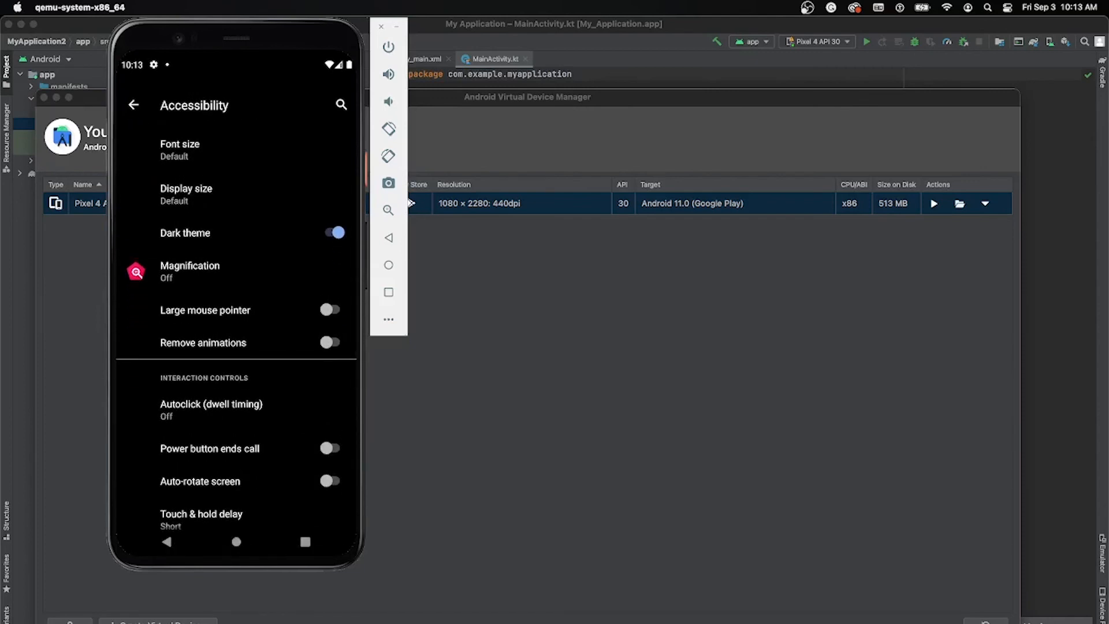
{"action": "scroll", "coordinate": [236, 332], "scroll_direction": "up", "scroll_amount": 1}
{"action": "scroll", "coordinate": [236, 332], "scroll_direction": "up", "scroll_amount": 8}
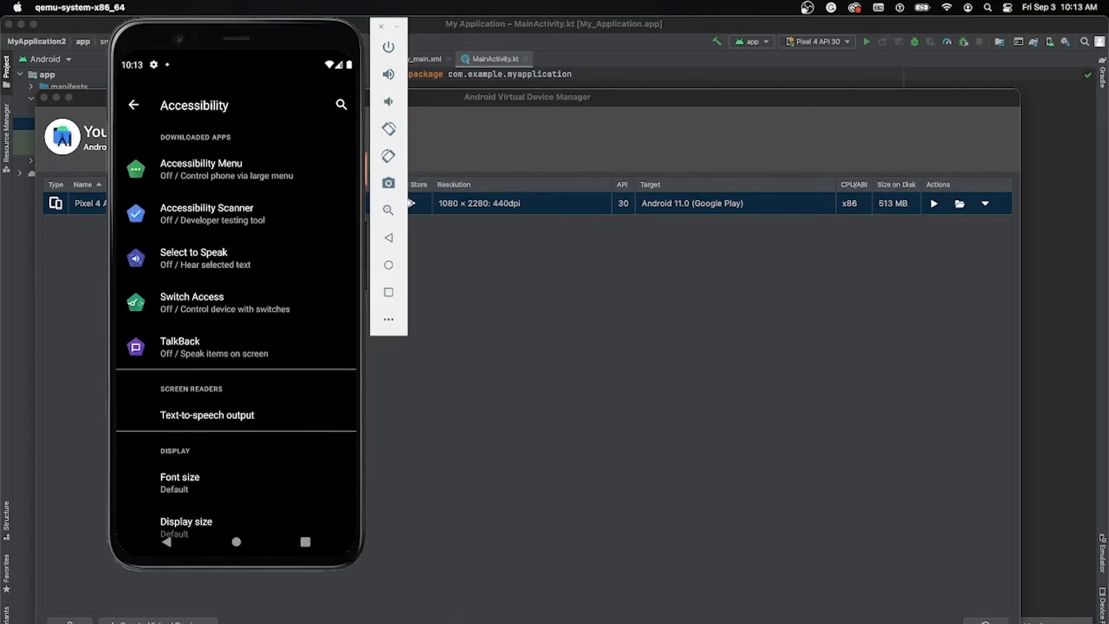
Step: Turn on the Accessibility Menu shortcut, allow it full control of the device and dismiss the notice
{"action": "left_click", "coordinate": [227, 170]}
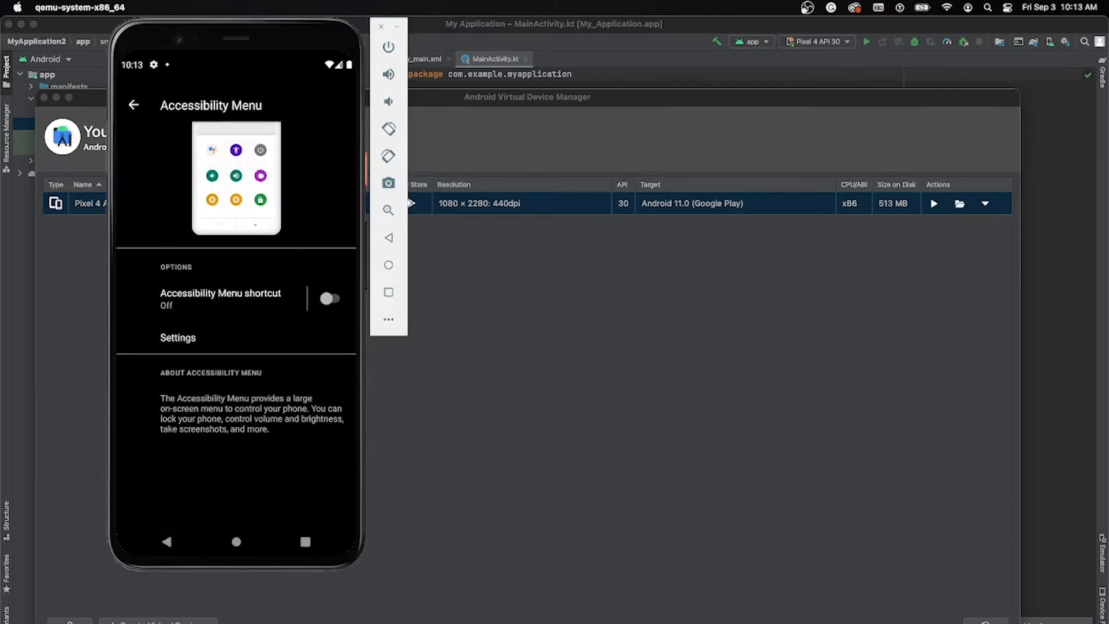
{"action": "left_click", "coordinate": [330, 298]}
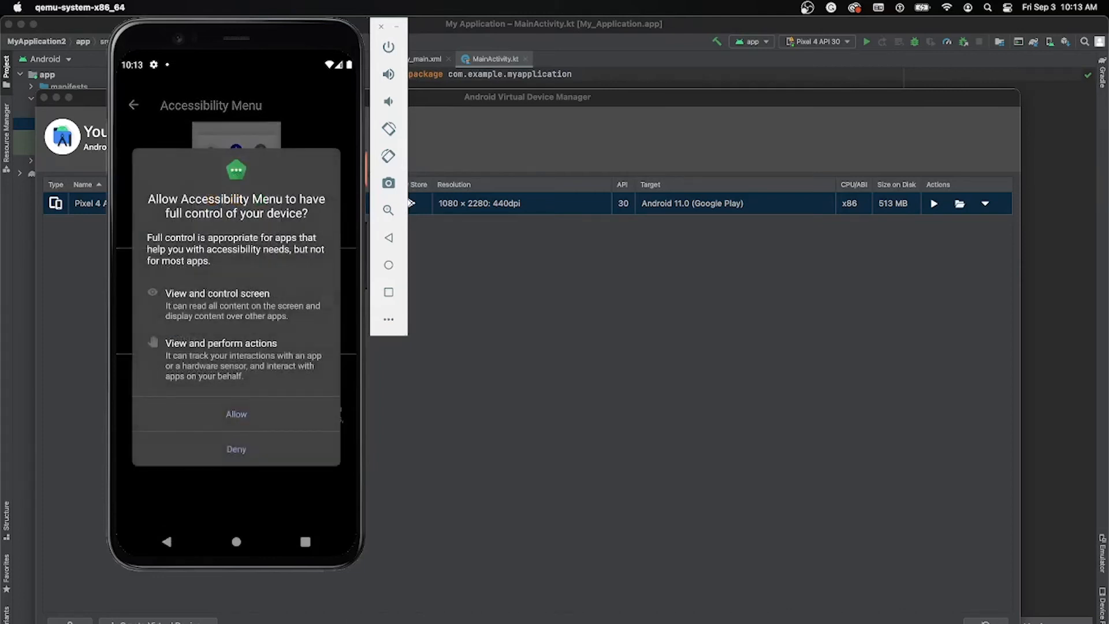
{"action": "left_click", "coordinate": [338, 413]}
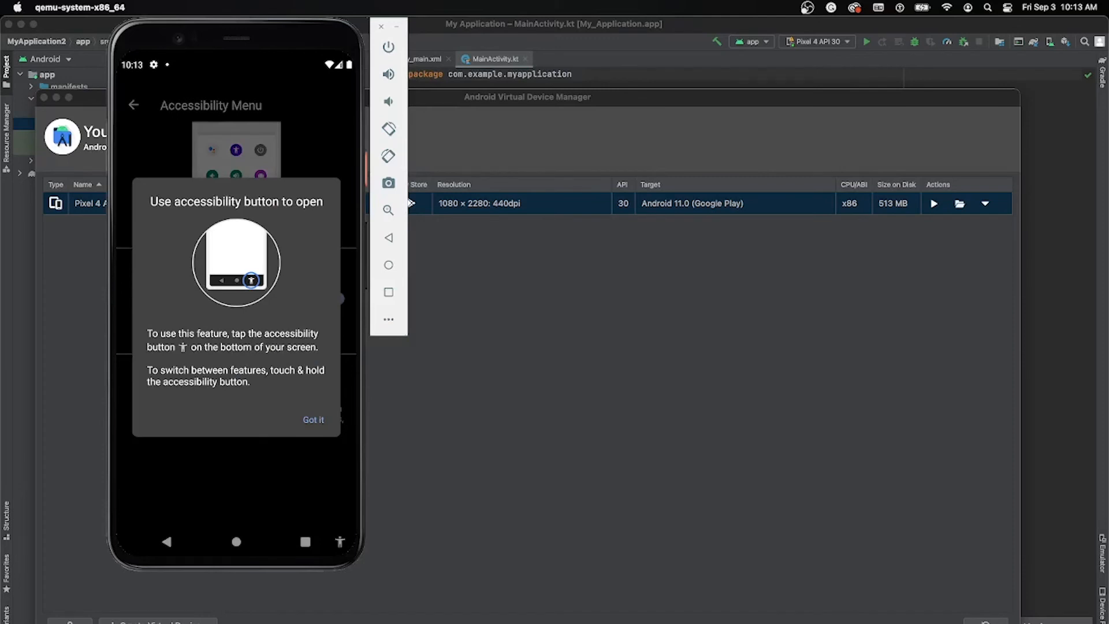
{"action": "left_click", "coordinate": [314, 420]}
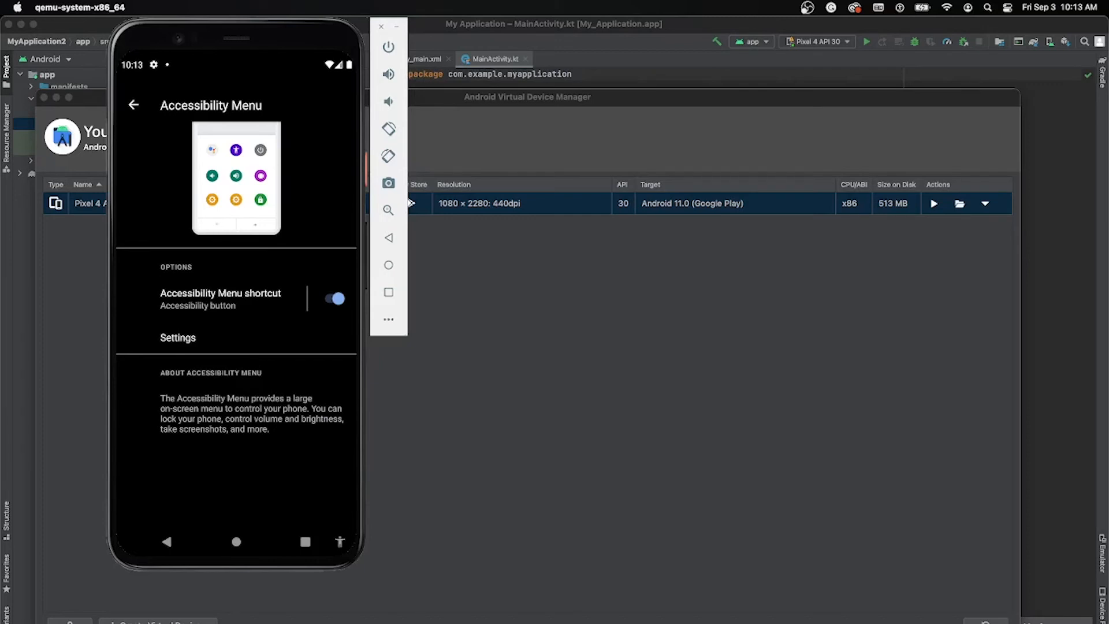
Step: View the Accessibility Menu's large on-screen controls, close them and return to the Accessibility settings
{"action": "left_click", "coordinate": [340, 541]}
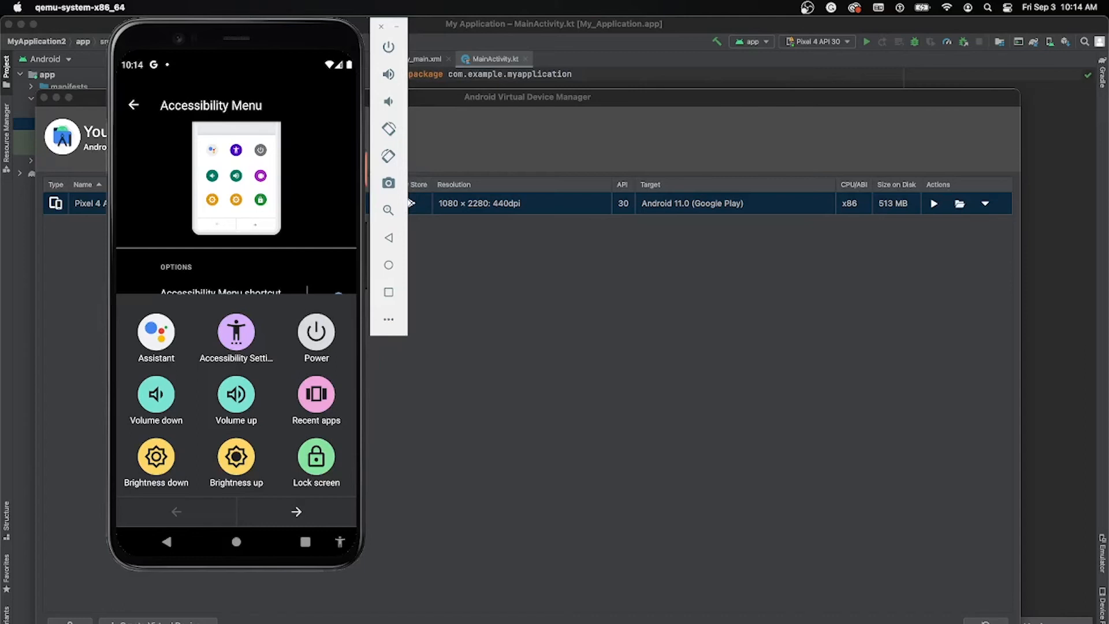
{"action": "key", "text": "Escape"}
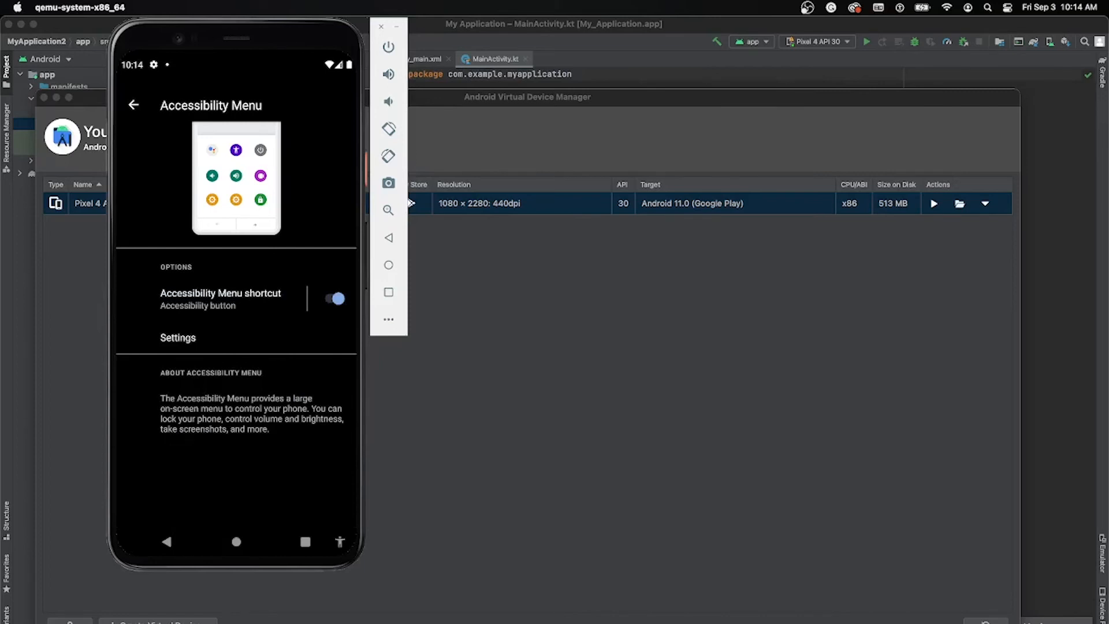
{"action": "key", "text": "Escape"}
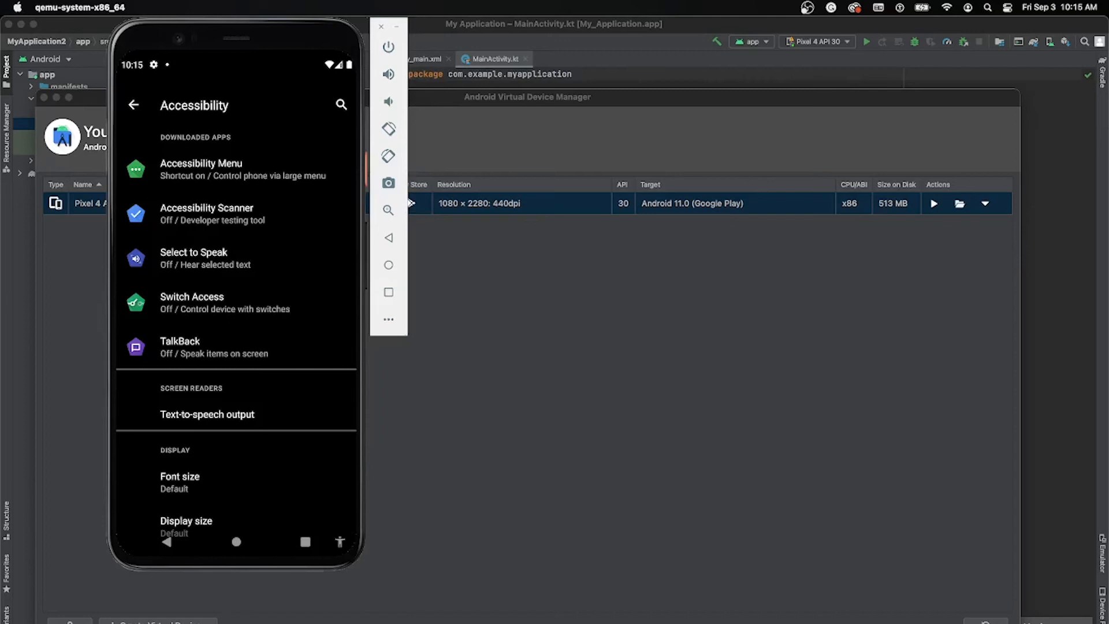
Step: Close the Settings app from the recent apps and open the Accessibility Scanner app
{"action": "left_click", "coordinate": [133, 104]}
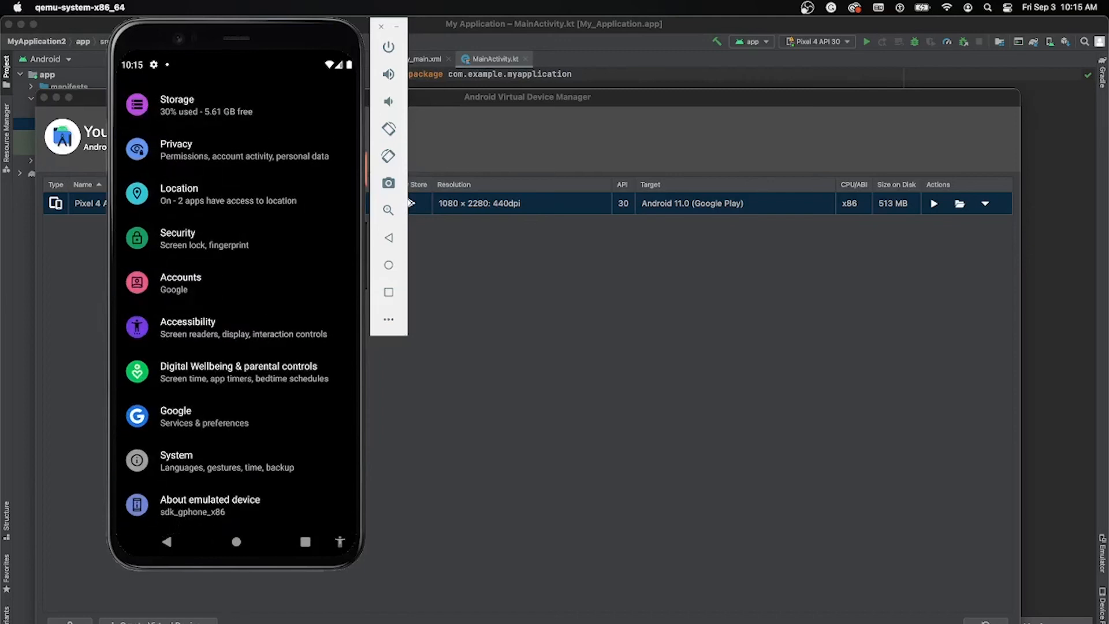
{"action": "left_click", "coordinate": [305, 541]}
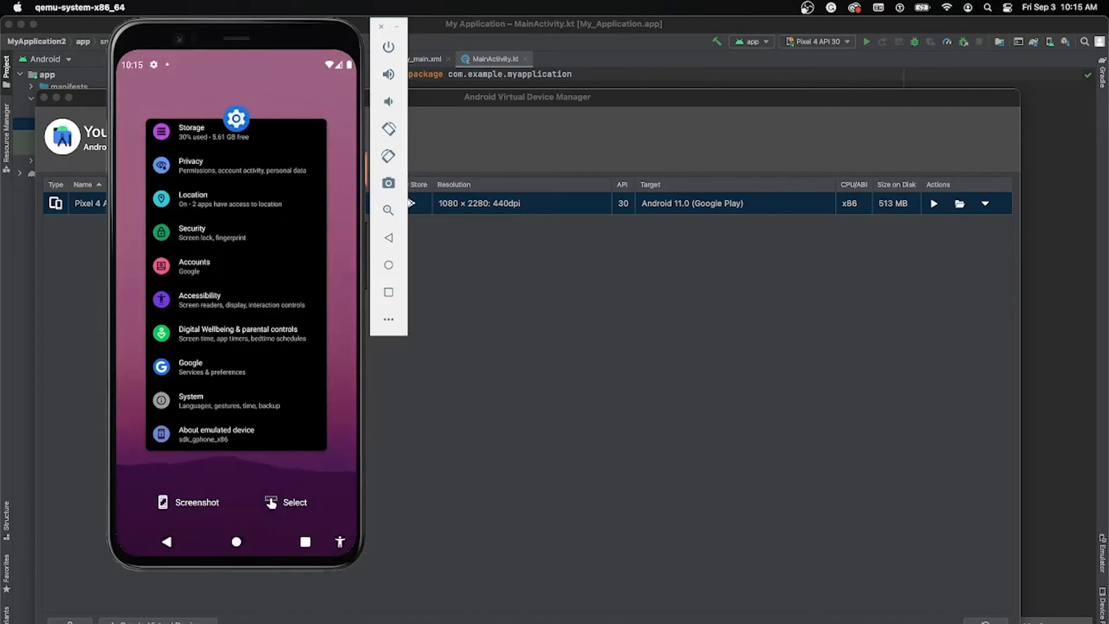
{"action": "left_click_drag", "start_coordinate": [237, 323], "coordinate": [236, 133]}
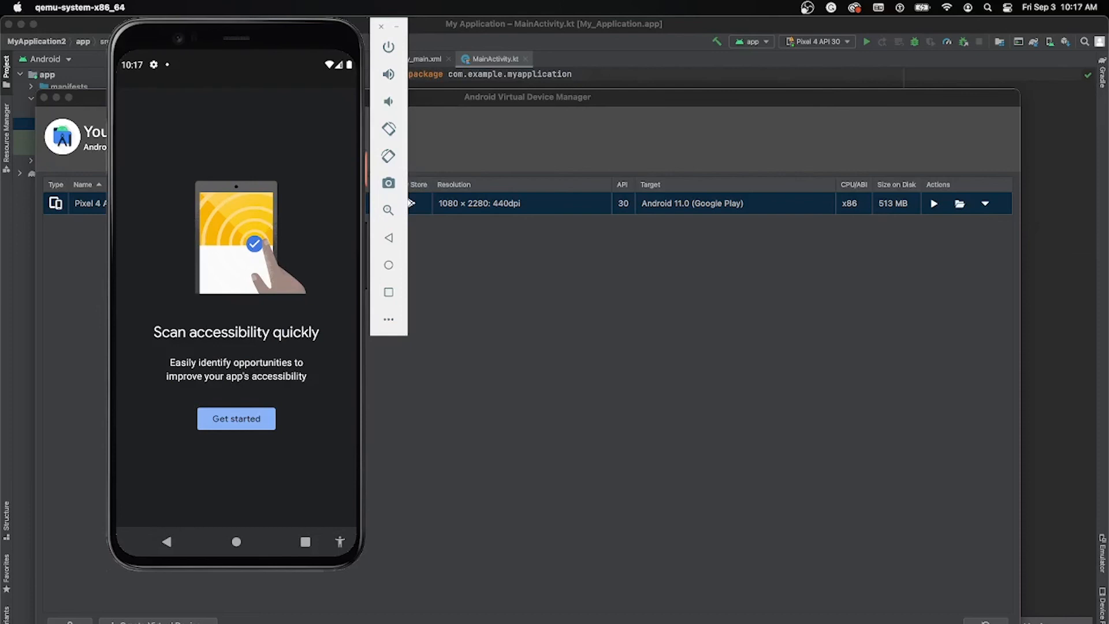
Step: Start the Accessibility Scanner setup, turn on Use Accessibility Scanner in the Accessibility settings and allow it full control of the device
{"action": "left_click", "coordinate": [236, 419]}
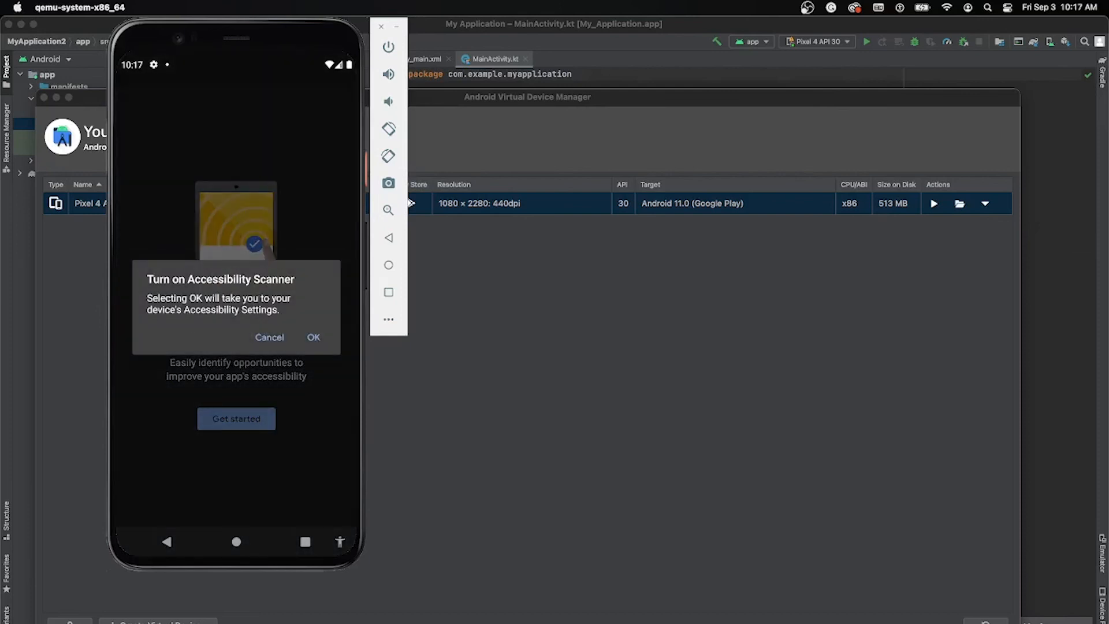
{"action": "left_click", "coordinate": [312, 337]}
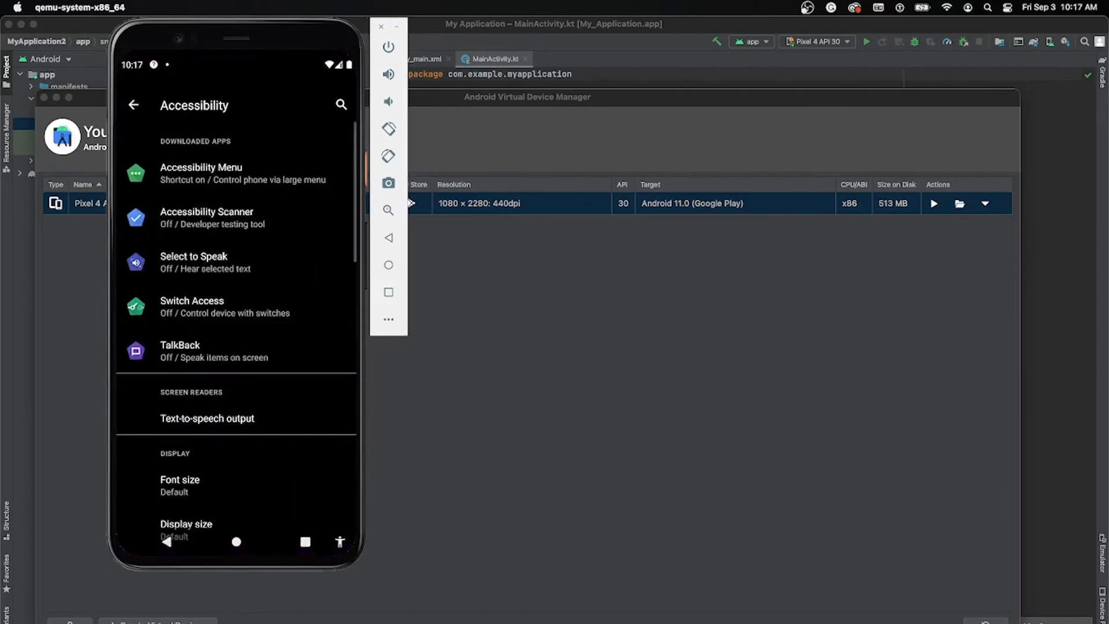
{"action": "left_click", "coordinate": [208, 218]}
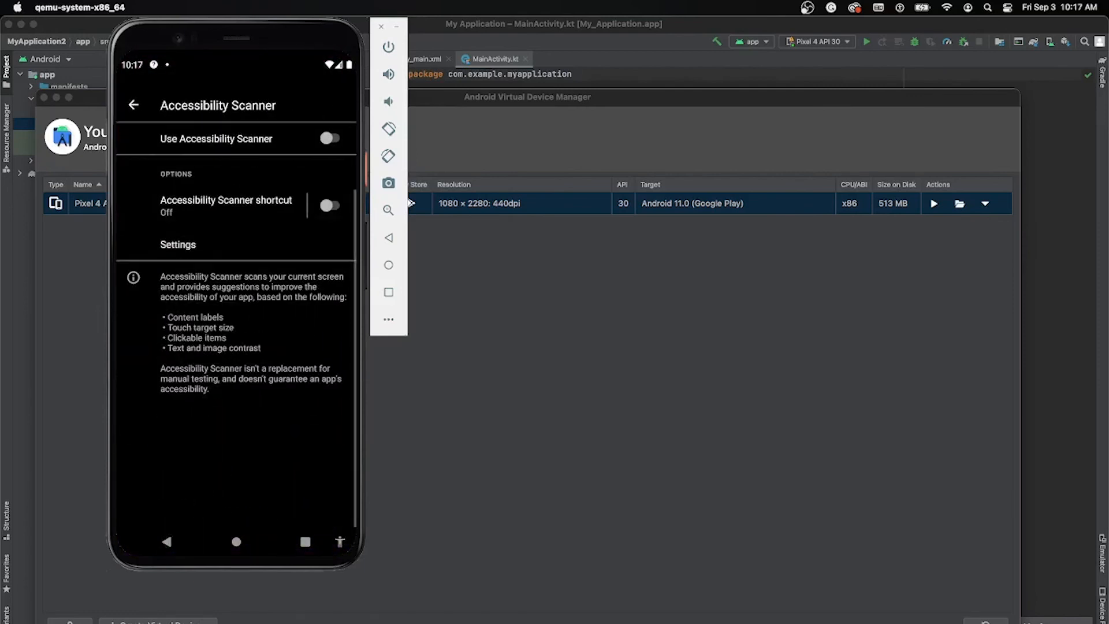
{"action": "left_click", "coordinate": [329, 138]}
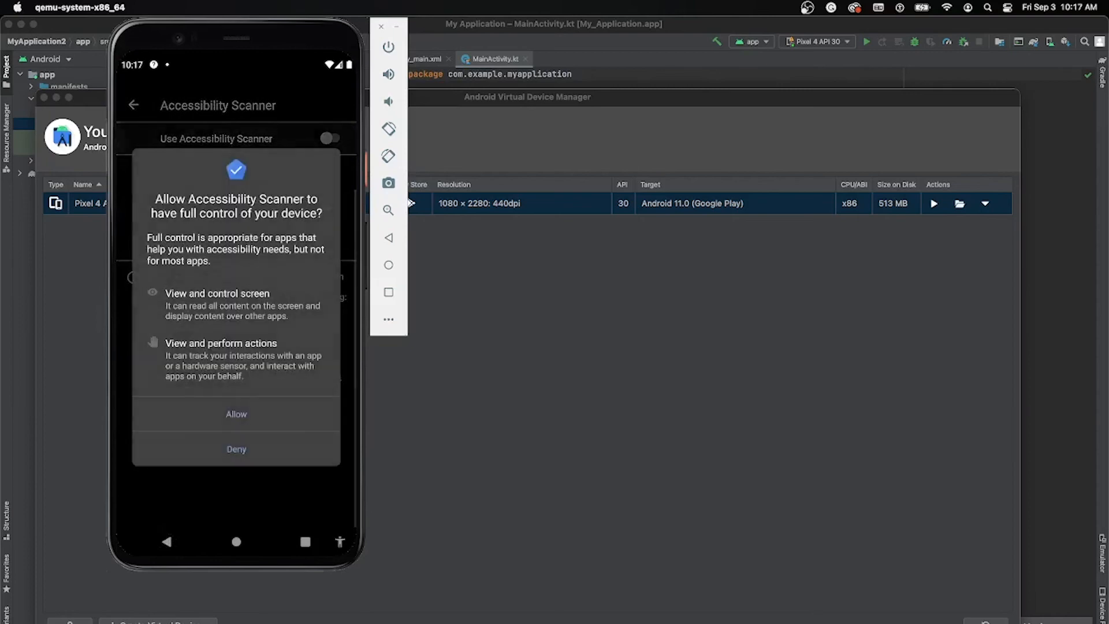
{"action": "left_click", "coordinate": [236, 413]}
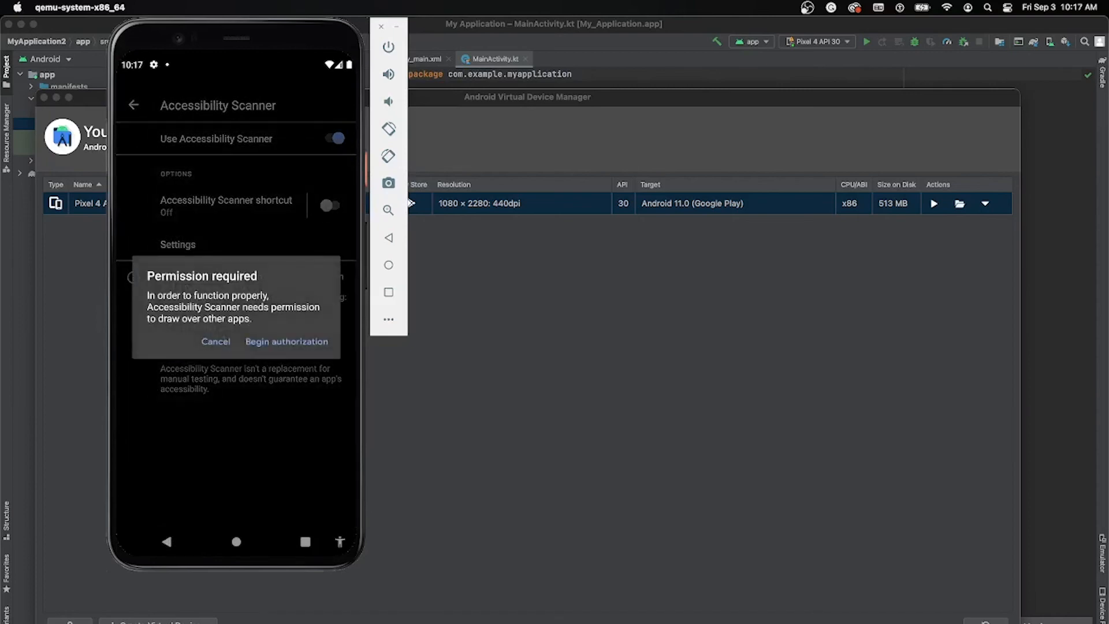
Step: Allow Accessibility Scanner to display over other apps, and dismiss its scan button tip and first-scan introduction
{"action": "left_click", "coordinate": [287, 342]}
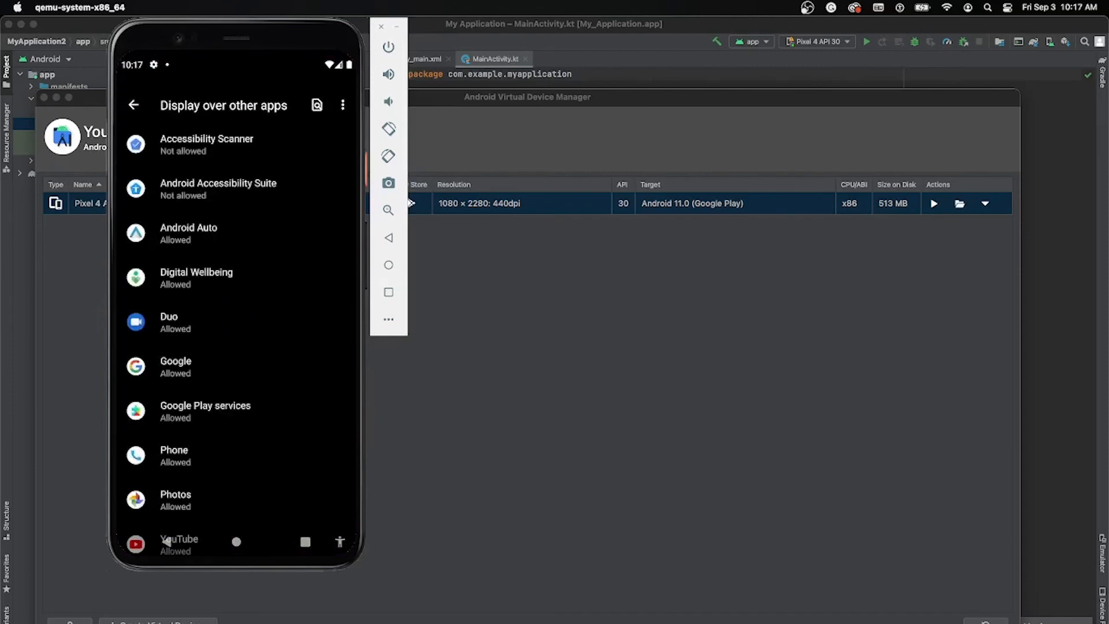
{"action": "left_click", "coordinate": [236, 144]}
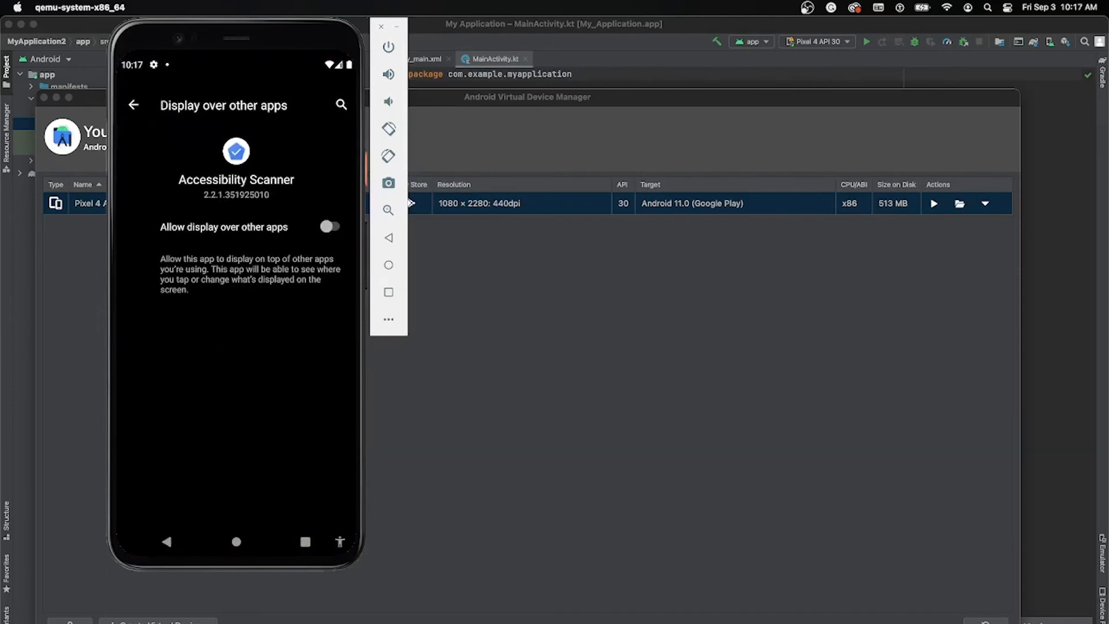
{"action": "left_click", "coordinate": [330, 227]}
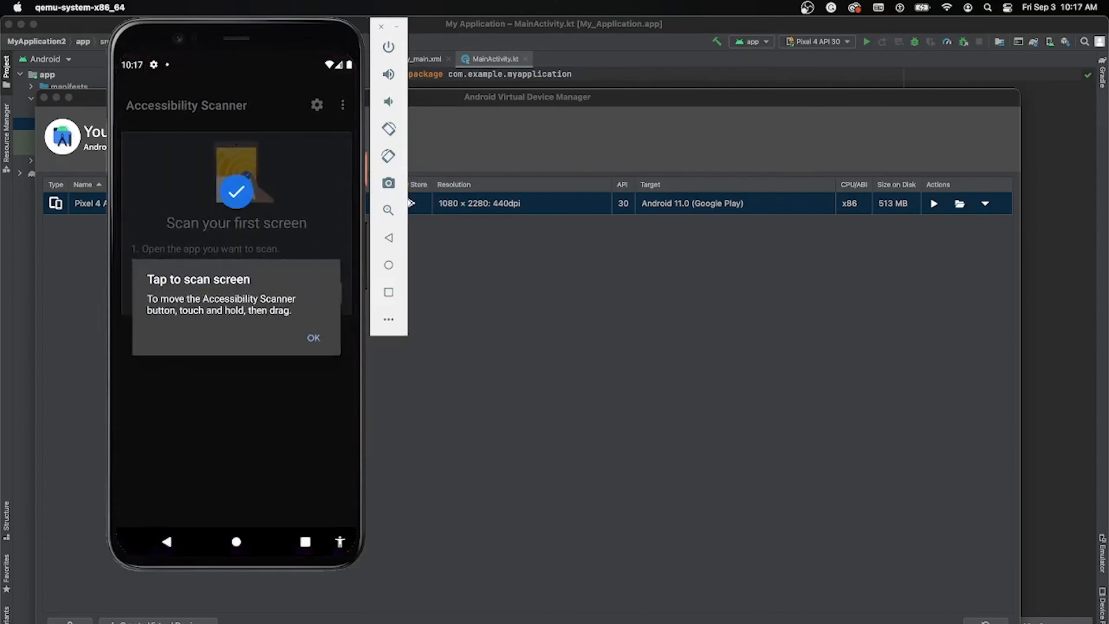
{"action": "left_click", "coordinate": [314, 337]}
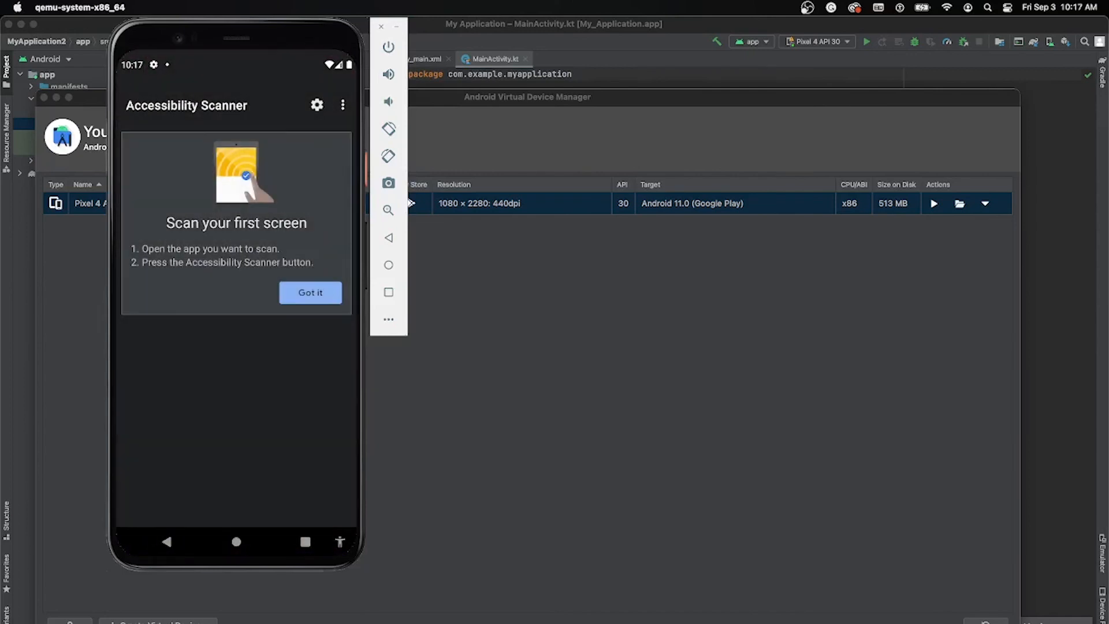
{"action": "left_click", "coordinate": [310, 293]}
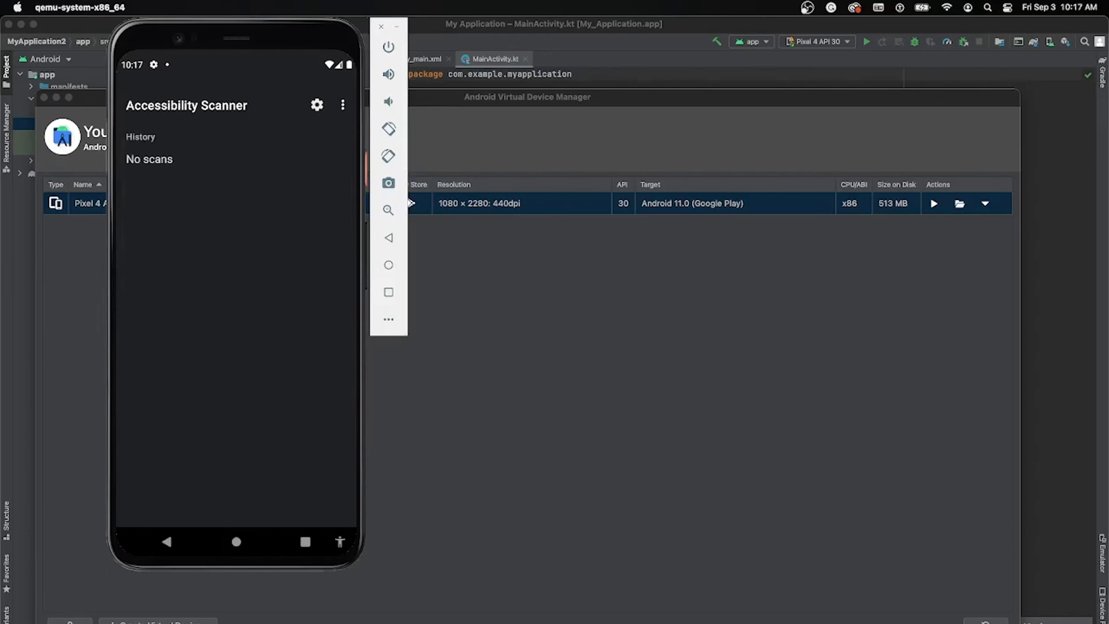
Step: Close the Accessibility Scanner and Settings apps from the recent apps
{"action": "left_click", "coordinate": [305, 541]}
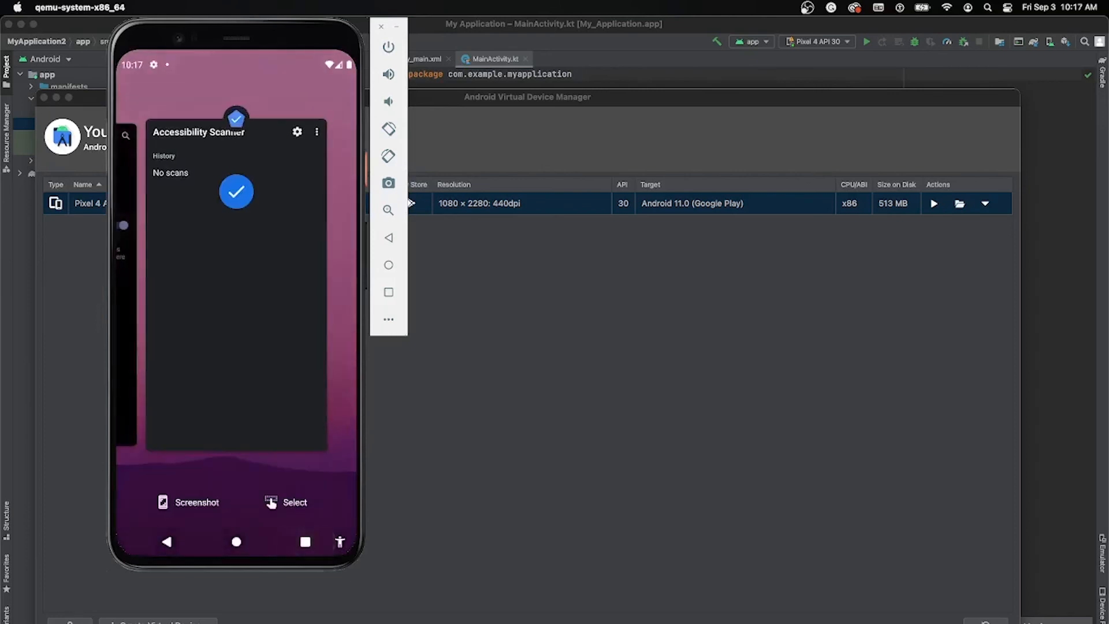
{"action": "left_click_drag", "start_coordinate": [236, 346], "coordinate": [236, 173]}
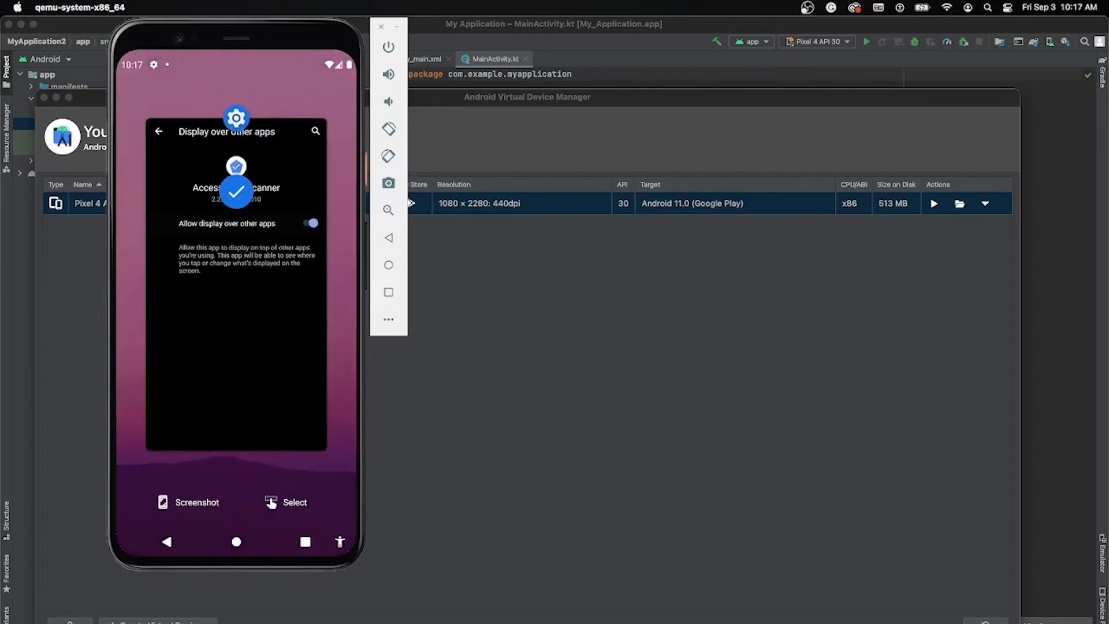
{"action": "left_click_drag", "start_coordinate": [236, 346], "coordinate": [236, 173]}
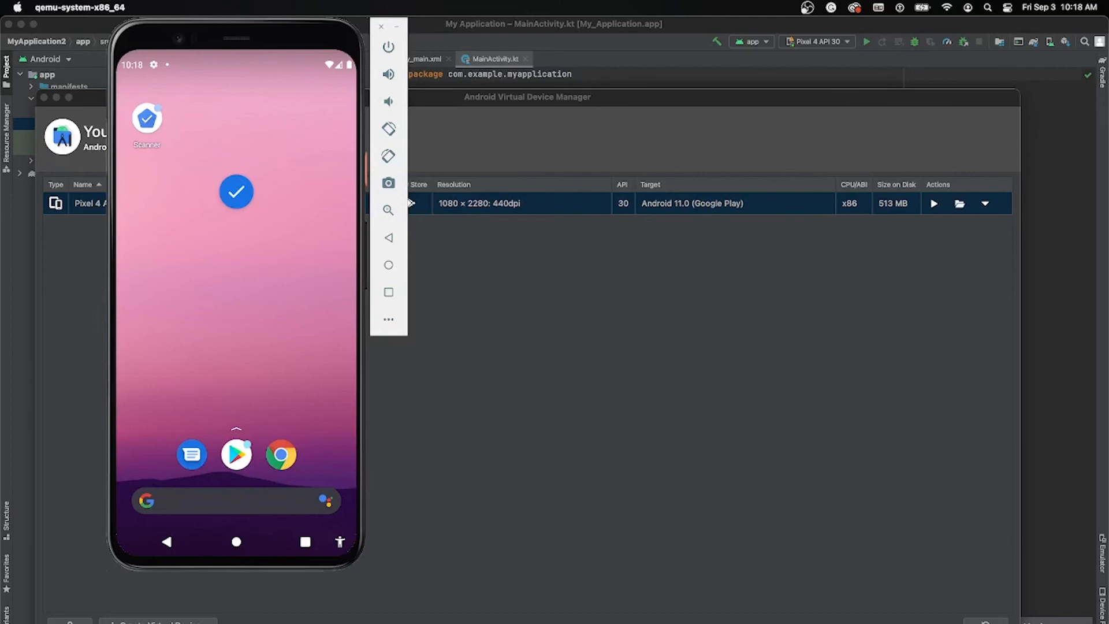
Step: Open Maps, search for "paris", choose Paris, France and decline turning on Location History
{"action": "left_click", "coordinate": [236, 429]}
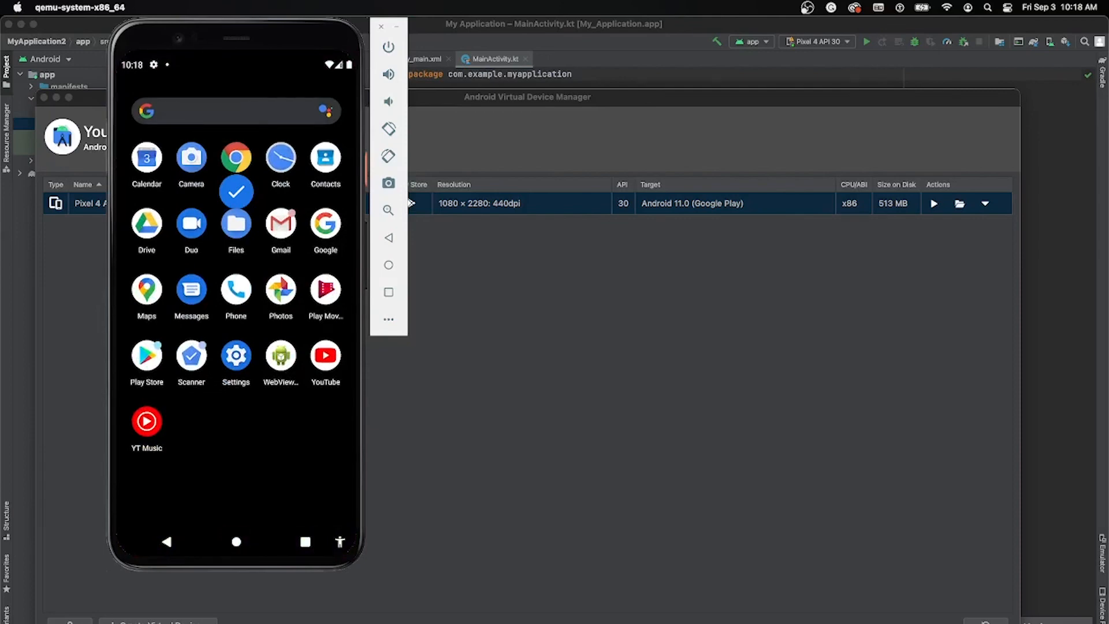
{"action": "left_click", "coordinate": [147, 288]}
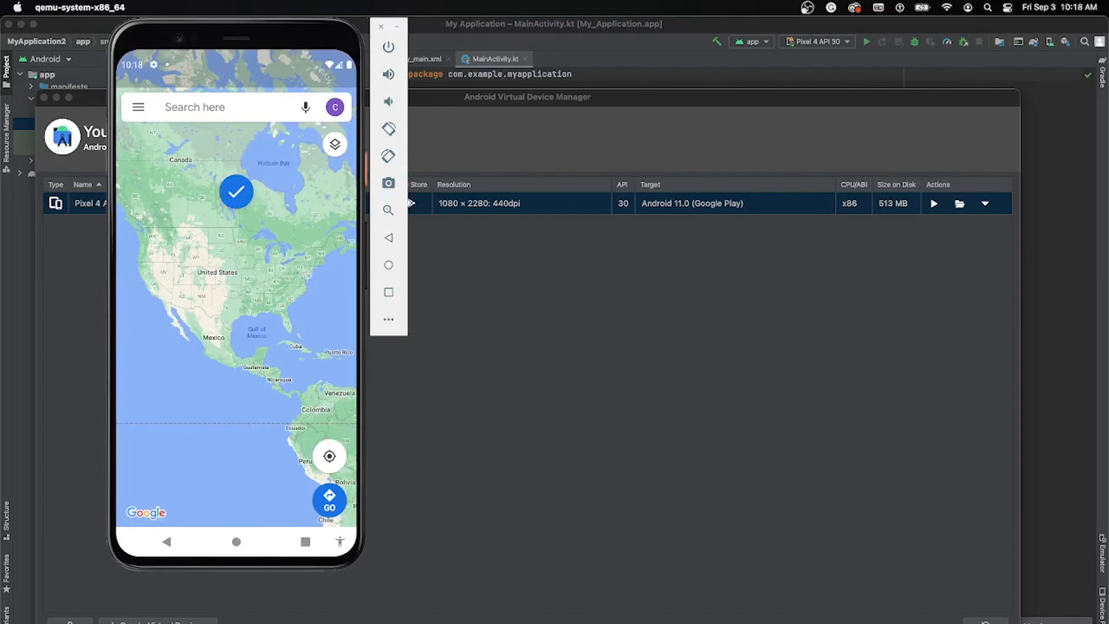
{"action": "left_click", "coordinate": [195, 108]}
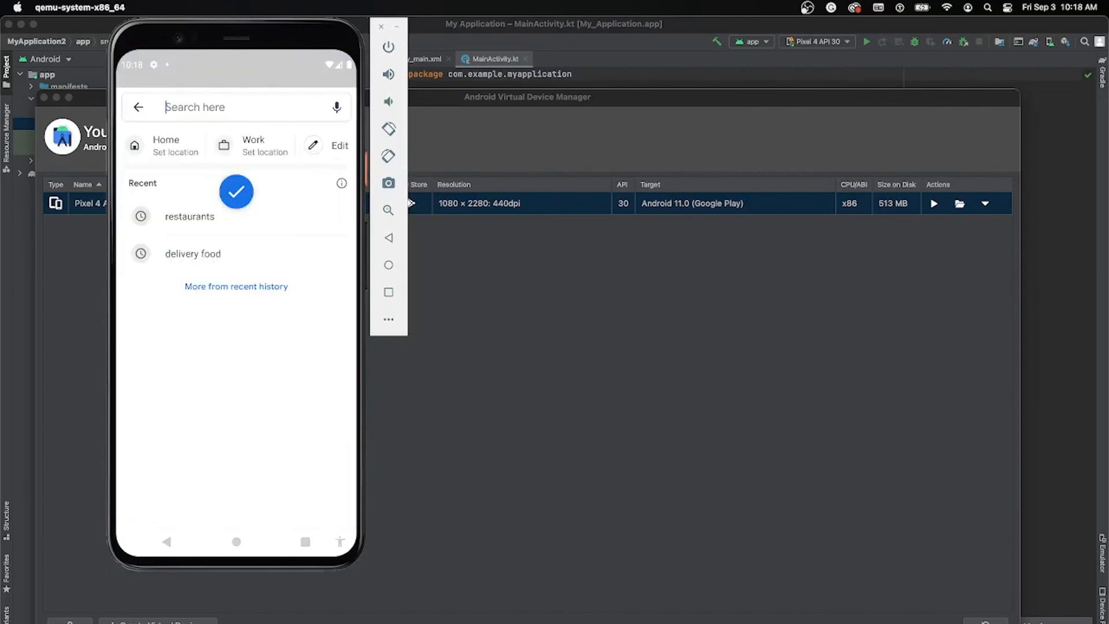
{"action": "type", "text": "paris"}
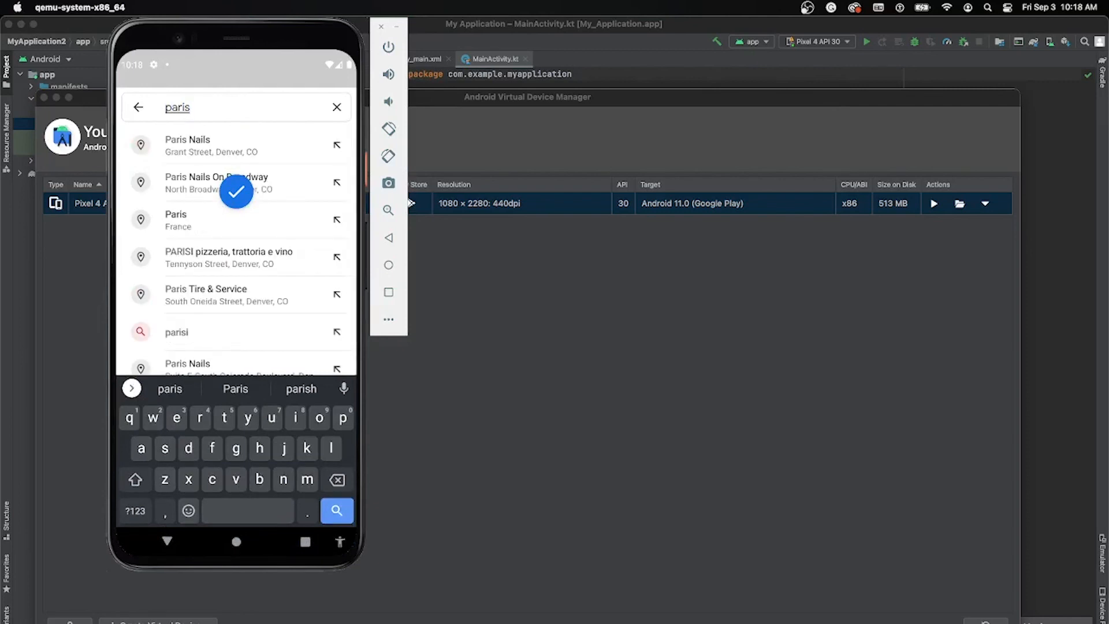
{"action": "left_click", "coordinate": [236, 203]}
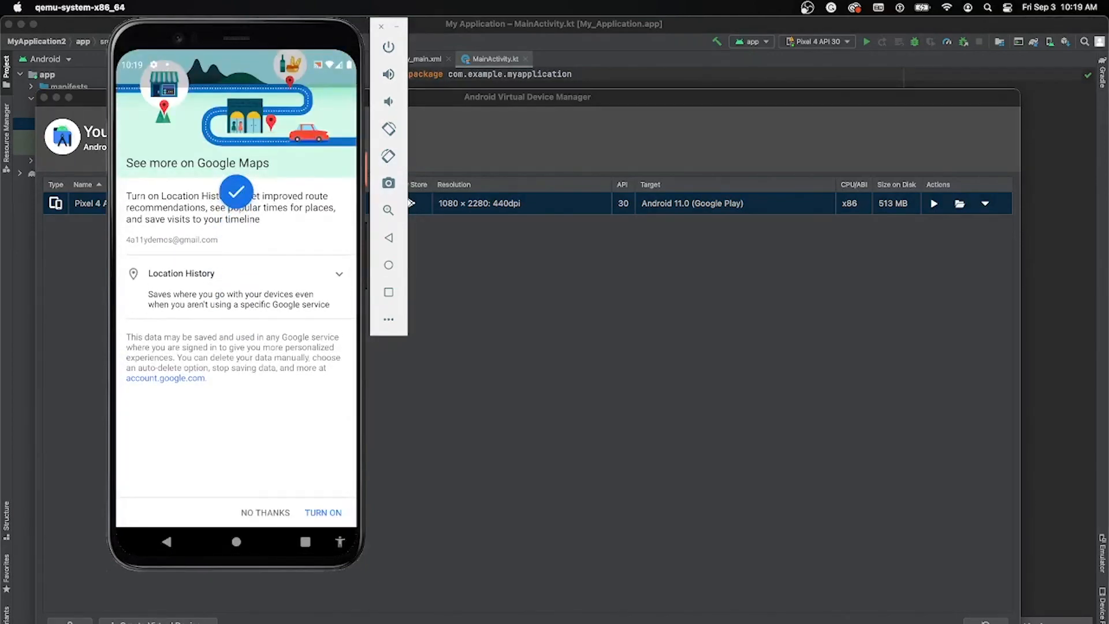
{"action": "left_click", "coordinate": [265, 512]}
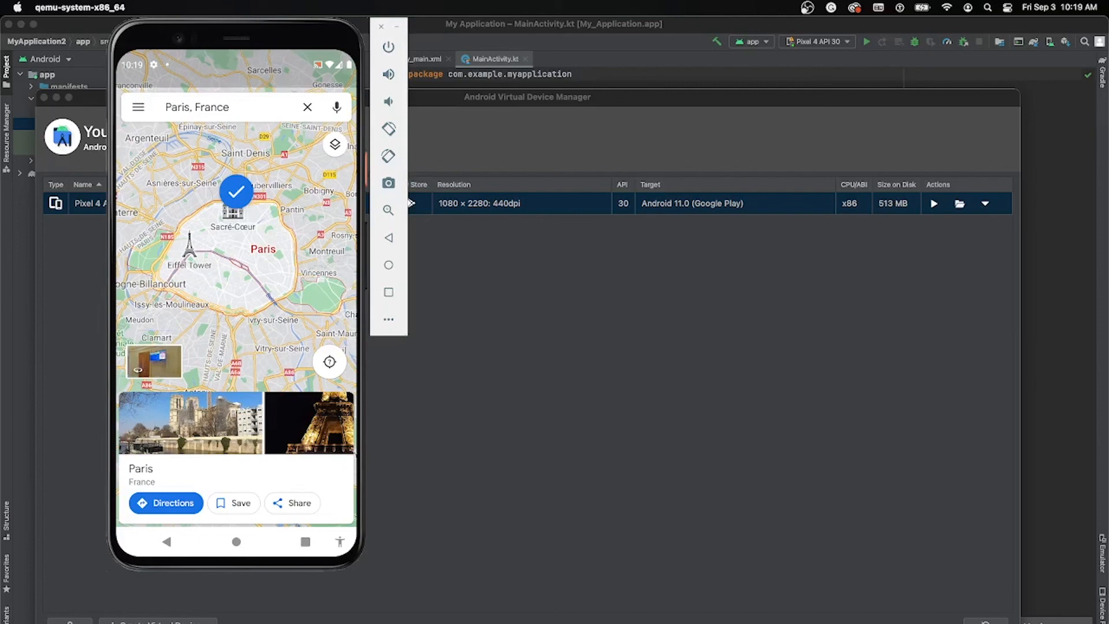
Step: Take an Accessibility Scanner snapshot of the Paris map, review the Item descriptions details in the suggestion list and return to the annotated screenshot
{"action": "left_click", "coordinate": [236, 192]}
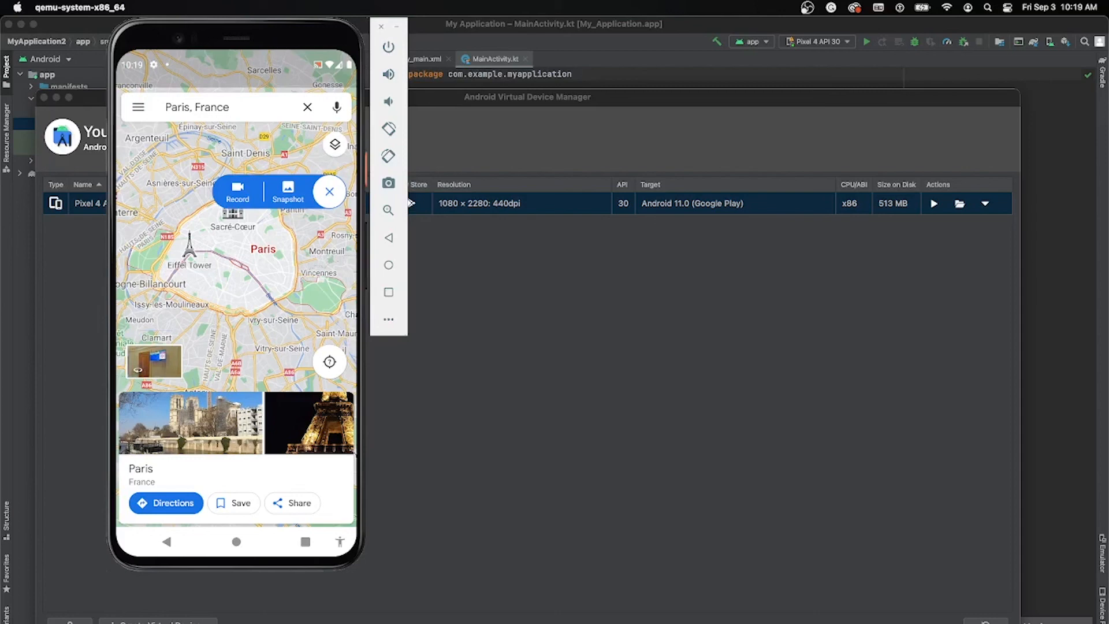
{"action": "left_click", "coordinate": [288, 192]}
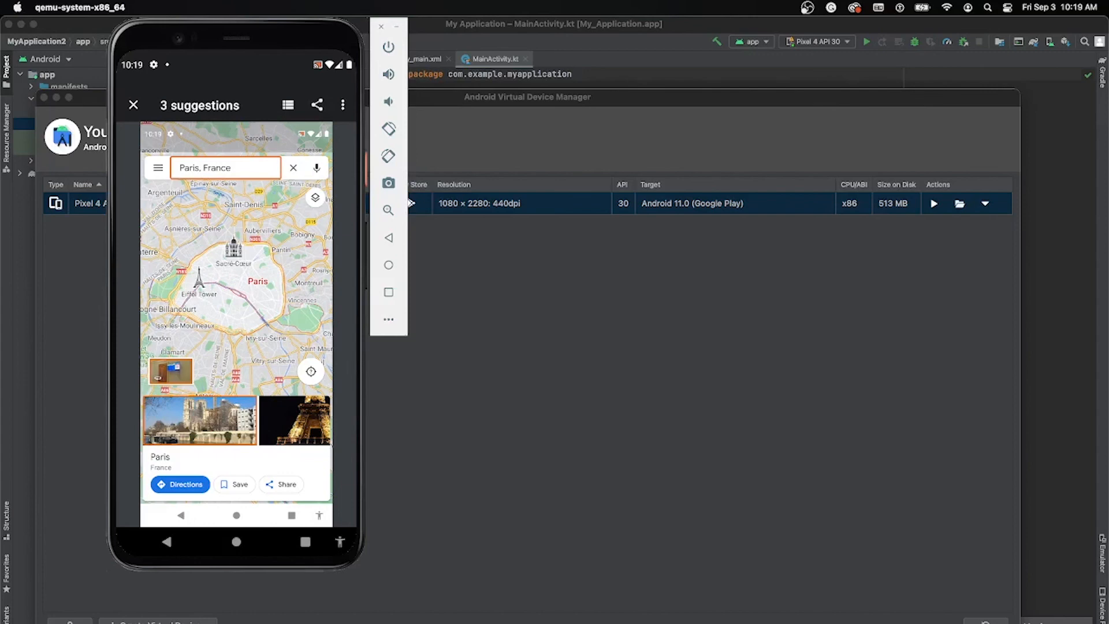
{"action": "left_click", "coordinate": [288, 105]}
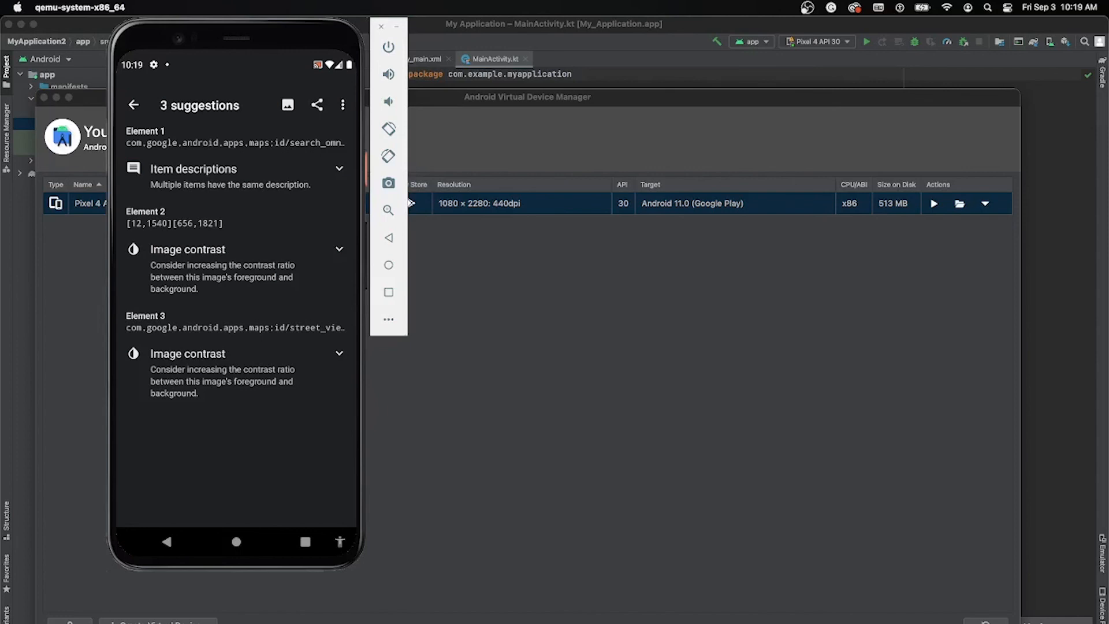
{"action": "left_click", "coordinate": [339, 169]}
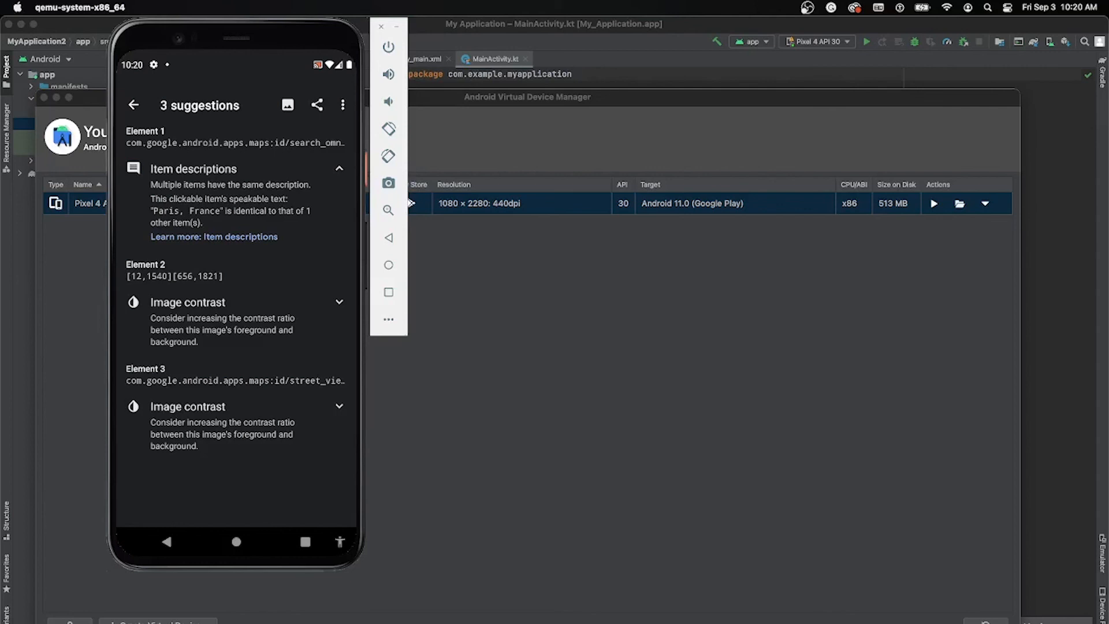
{"action": "left_click", "coordinate": [134, 104]}
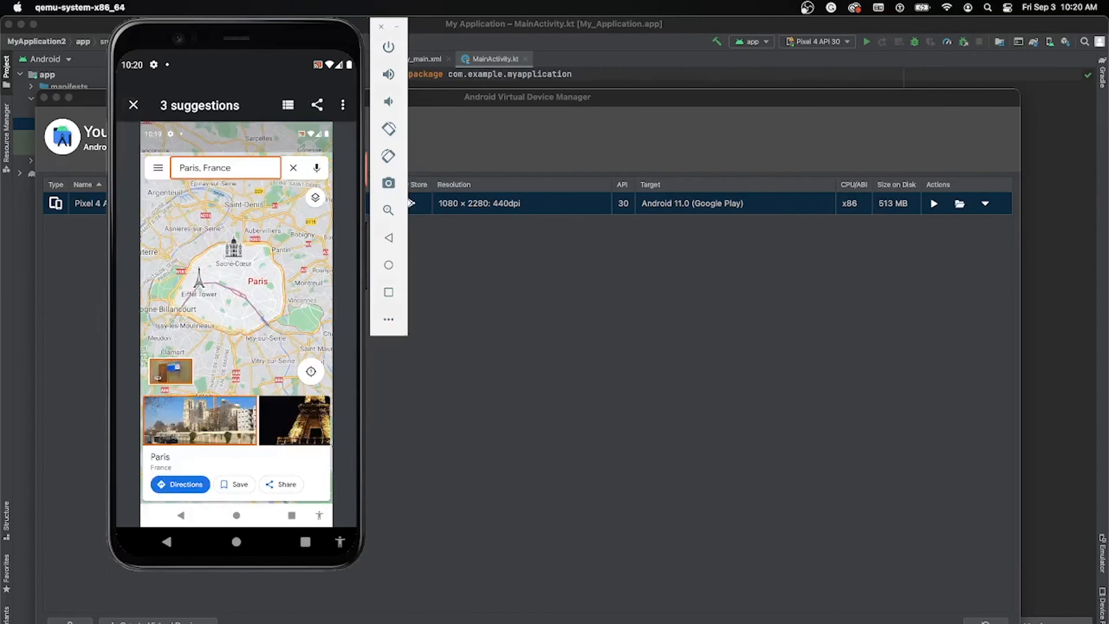
Step: Examine the flagged elements' suggestions one by one, from the search field through the Paris photo to the Street View thumbnail
{"action": "left_click", "coordinate": [225, 168]}
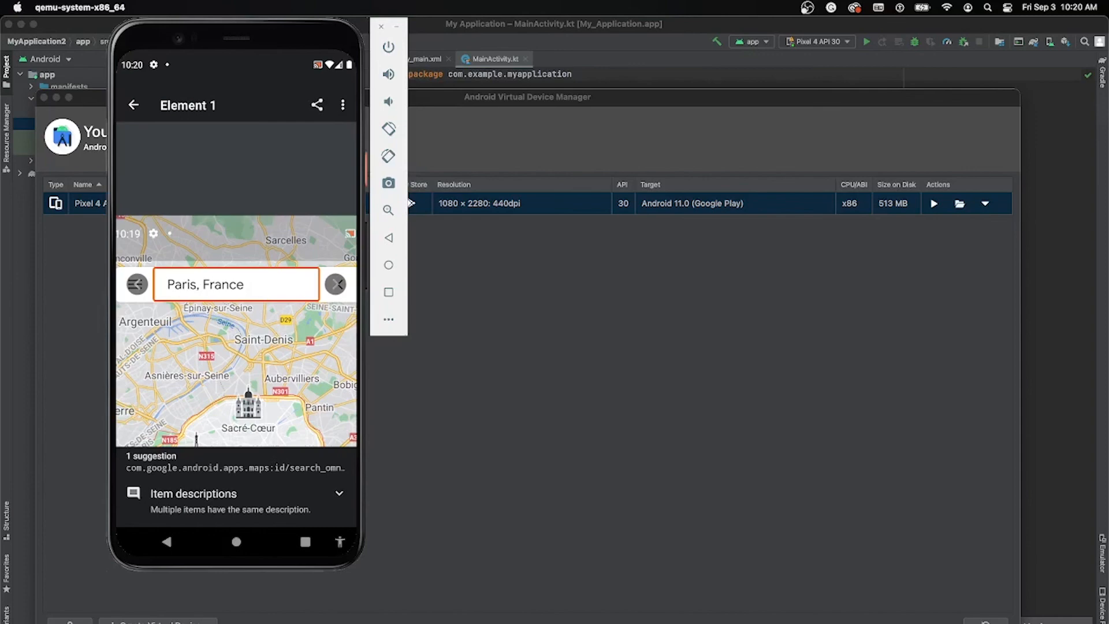
{"action": "left_click", "coordinate": [335, 284]}
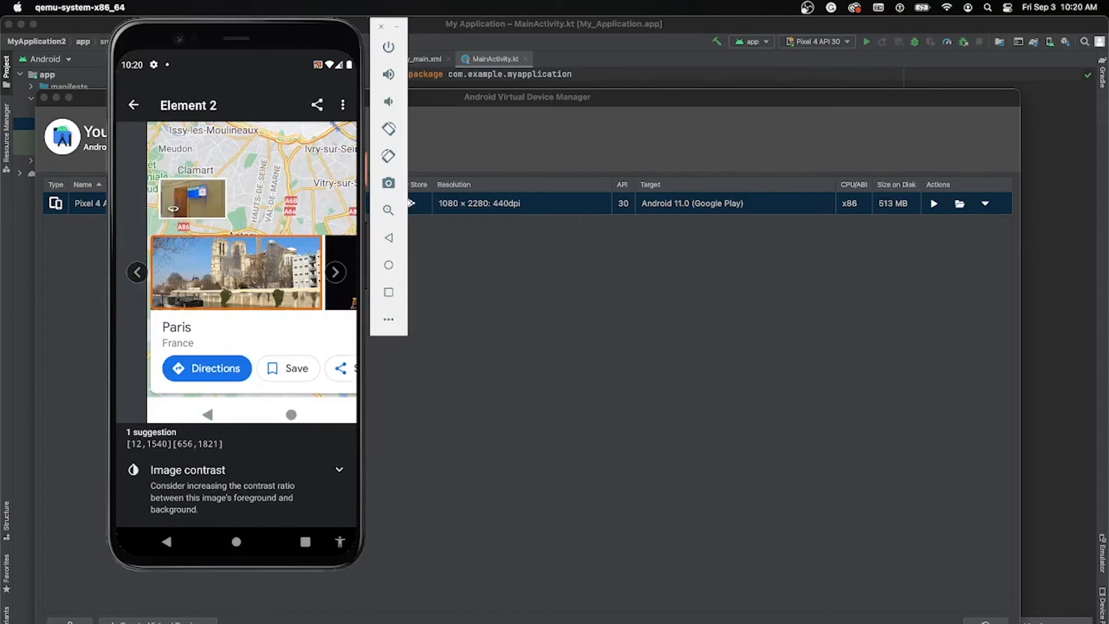
{"action": "left_click", "coordinate": [335, 272]}
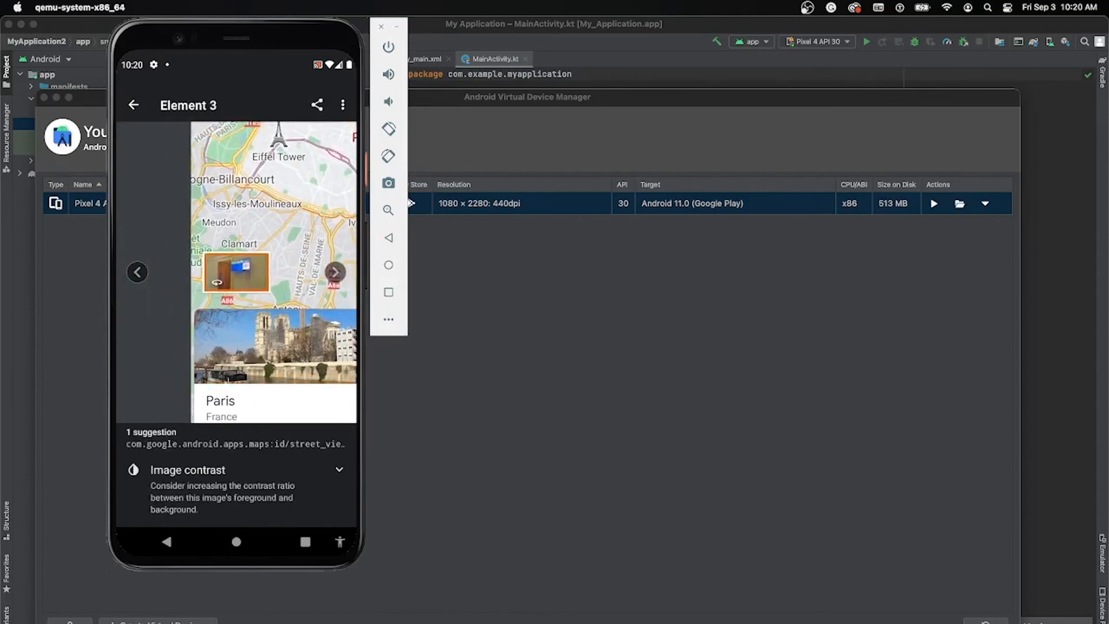